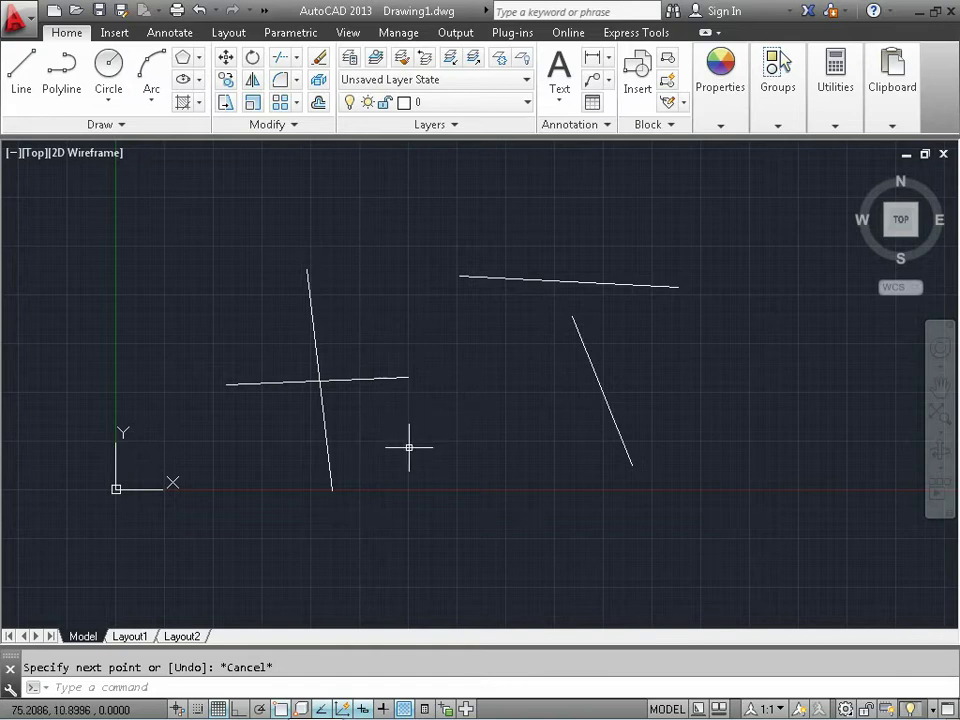
# Trim the horizontal line's left end back to the near-vertical line, using it as cutting edge.
pyautogui.write('TR')
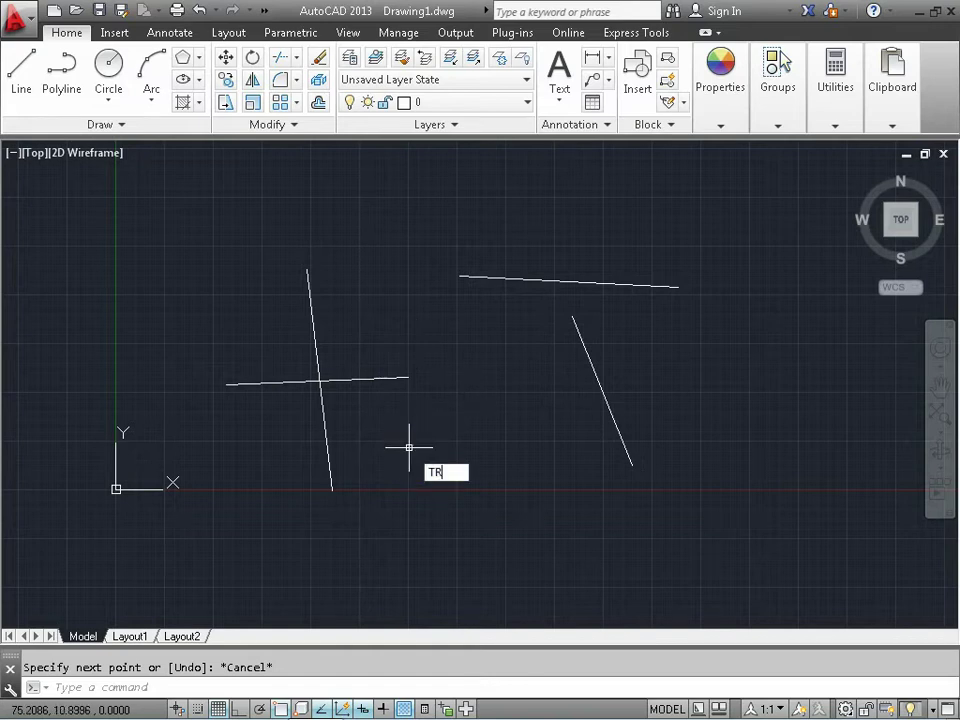
pyautogui.press('Return')
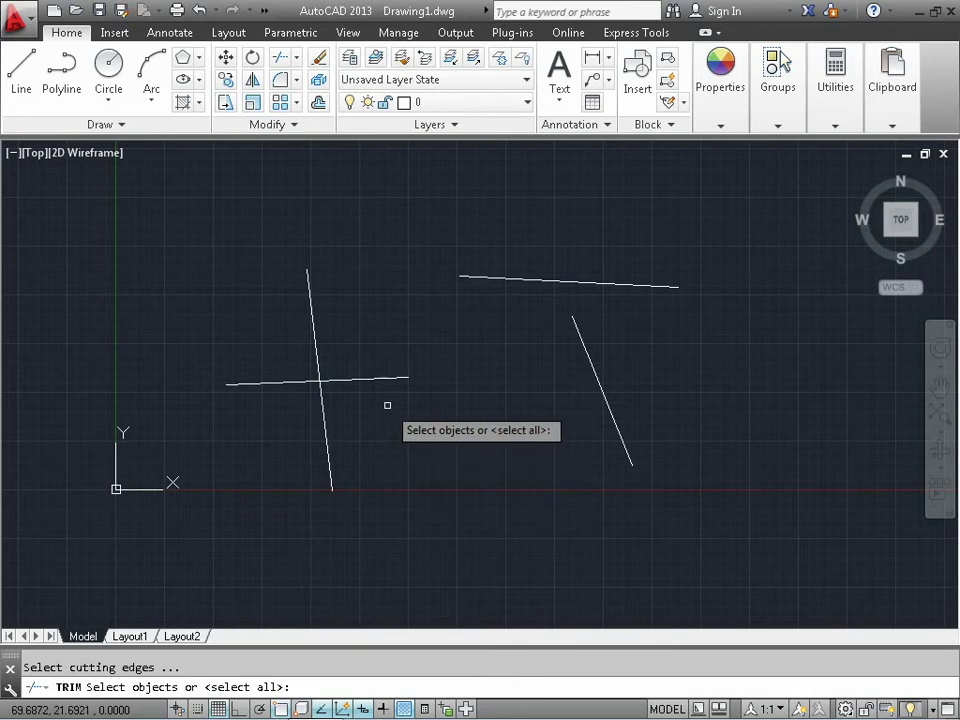
pyautogui.click(360, 338)
pyautogui.click(260, 297)
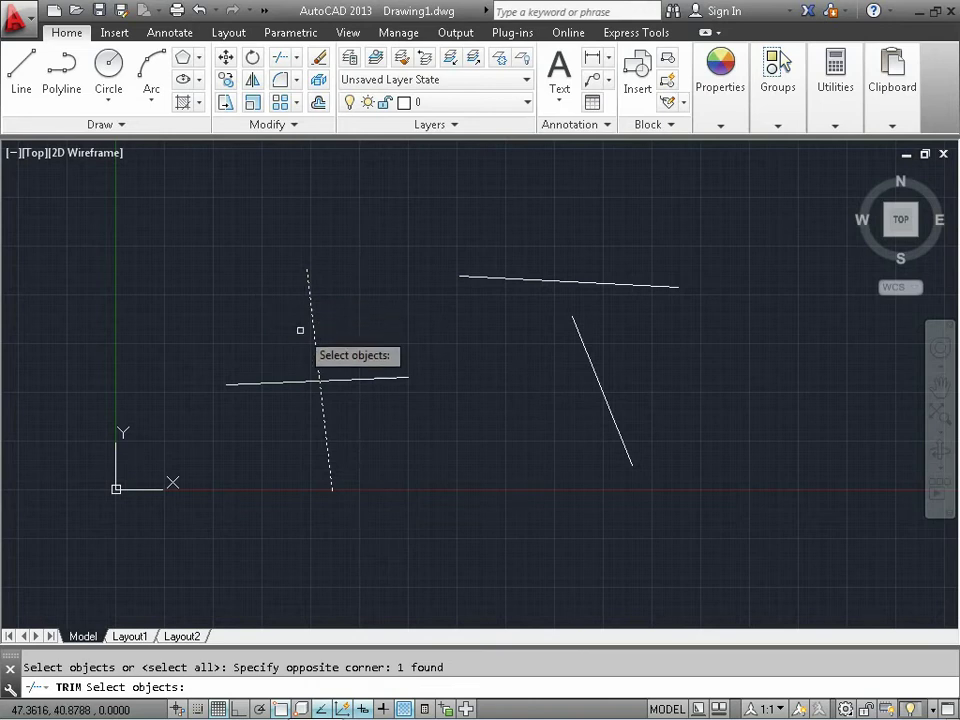
pyautogui.press('Return')
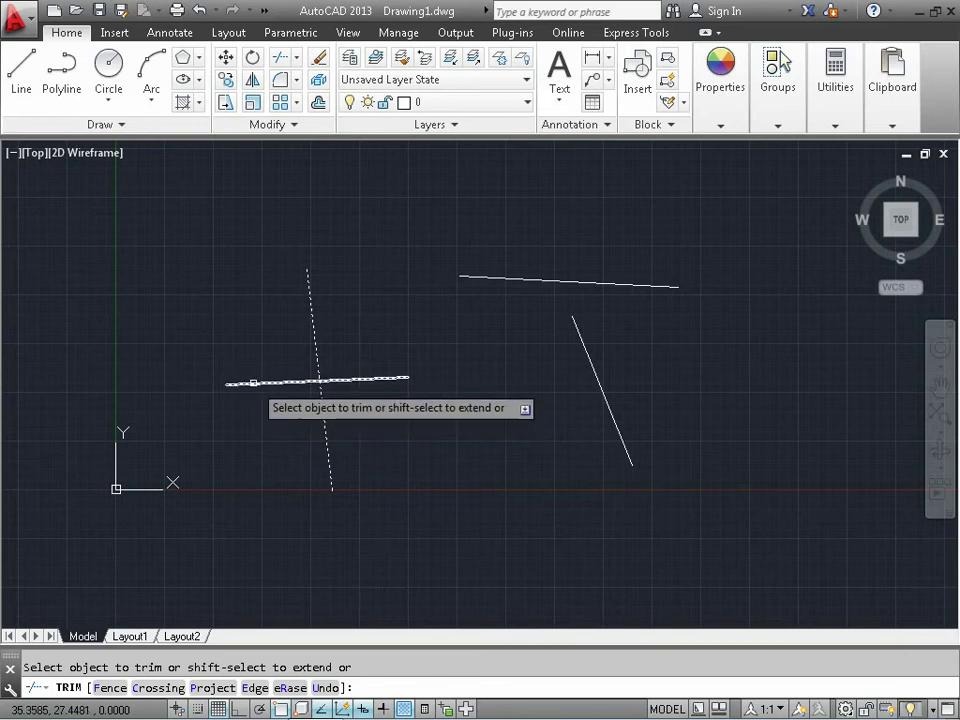
pyautogui.click(254, 383)
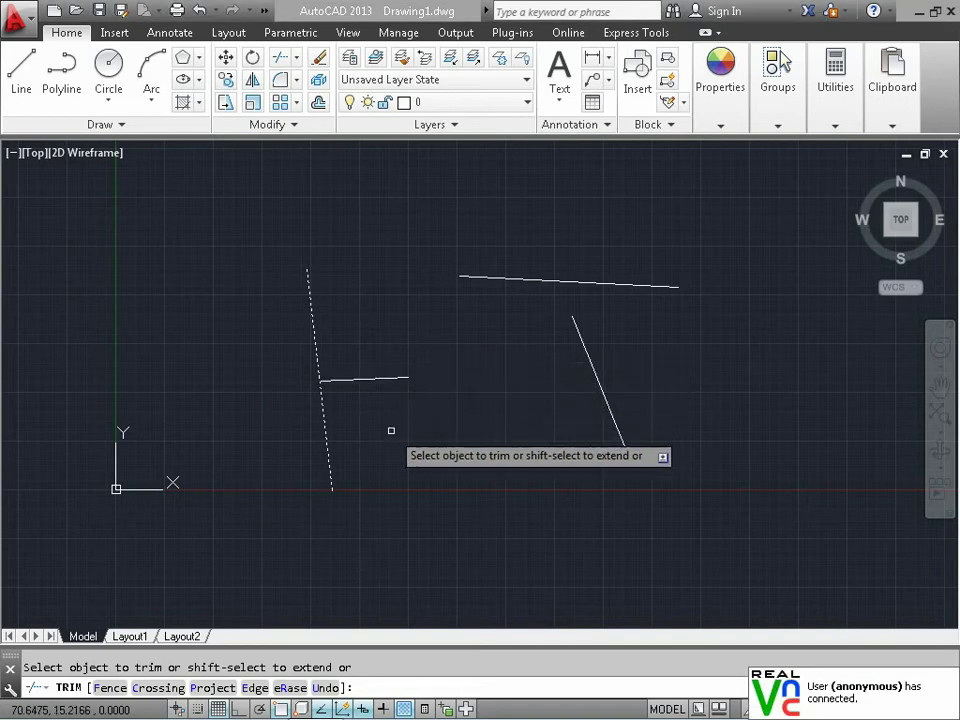
pyautogui.rightClick(420, 371)
pyautogui.click(458, 384)
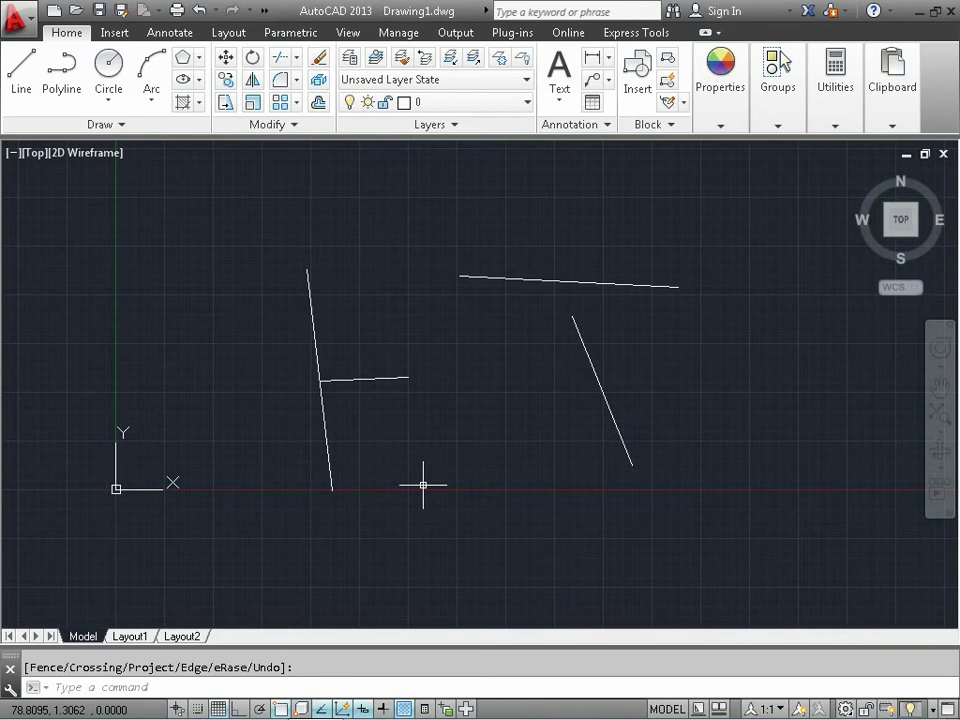
# Close Help and draw a new lower horizontal line crossing the near-vertical line.
pyautogui.press('F1')
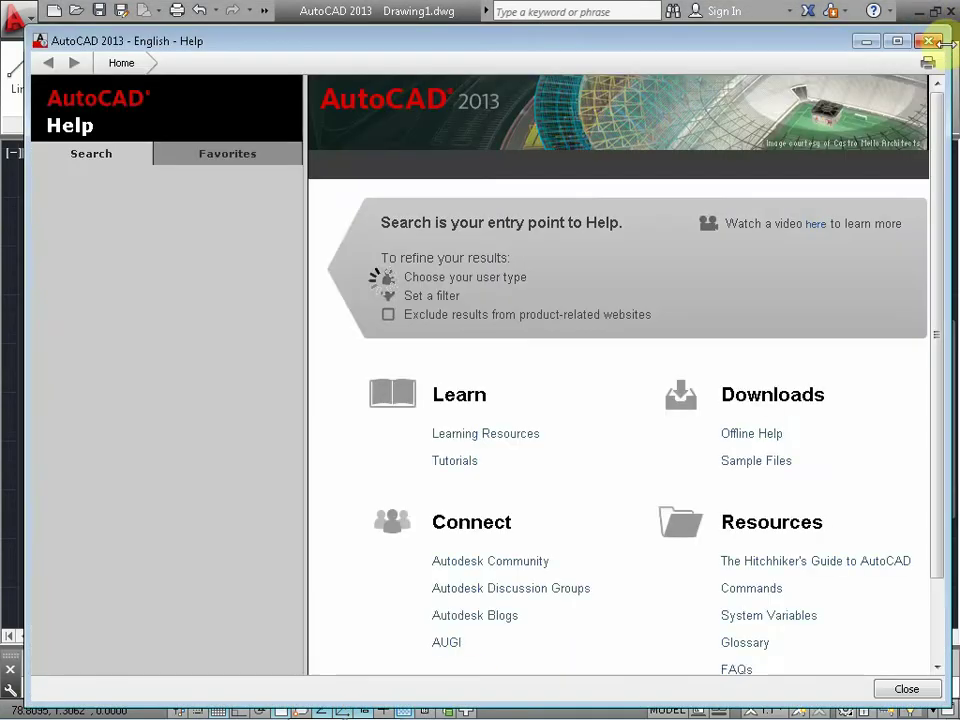
pyautogui.click(930, 41)
pyautogui.press('Escape')
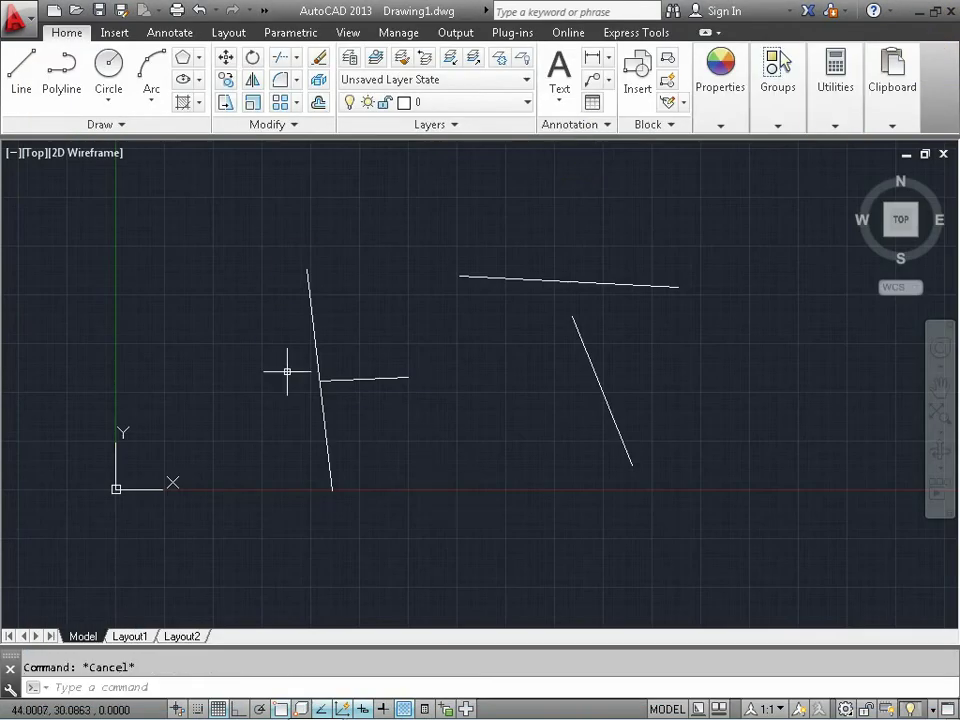
pyautogui.write('l')
pyautogui.press('Return')
pyautogui.click(252, 436)
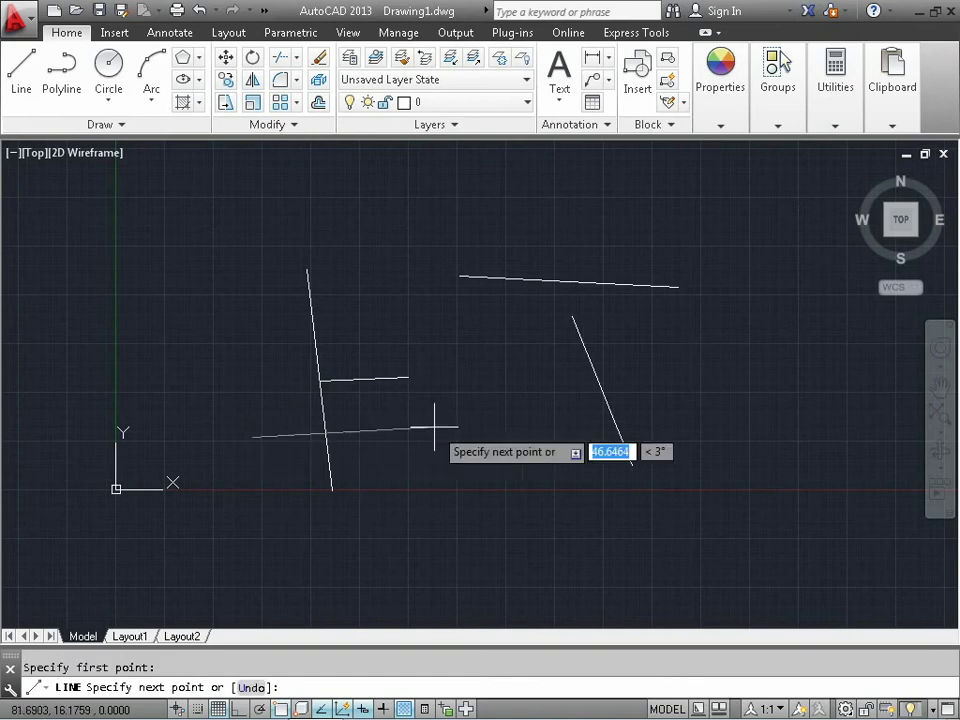
pyautogui.click(425, 429)
pyautogui.press('Escape')
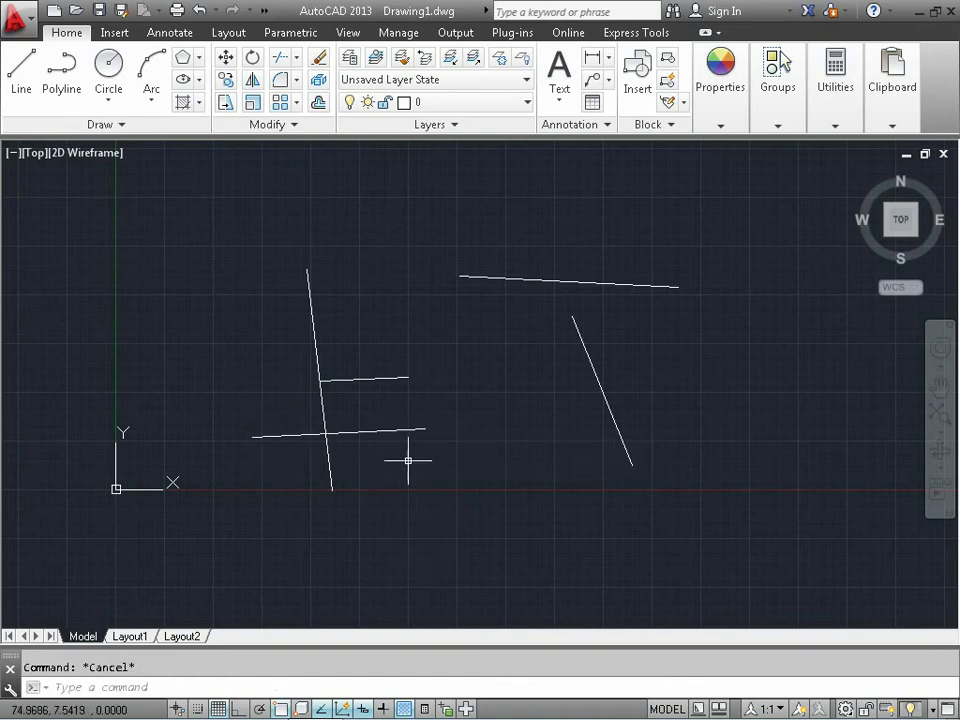
# Trim the lower line's right part at the near-vertical line.
pyautogui.click(281, 62)
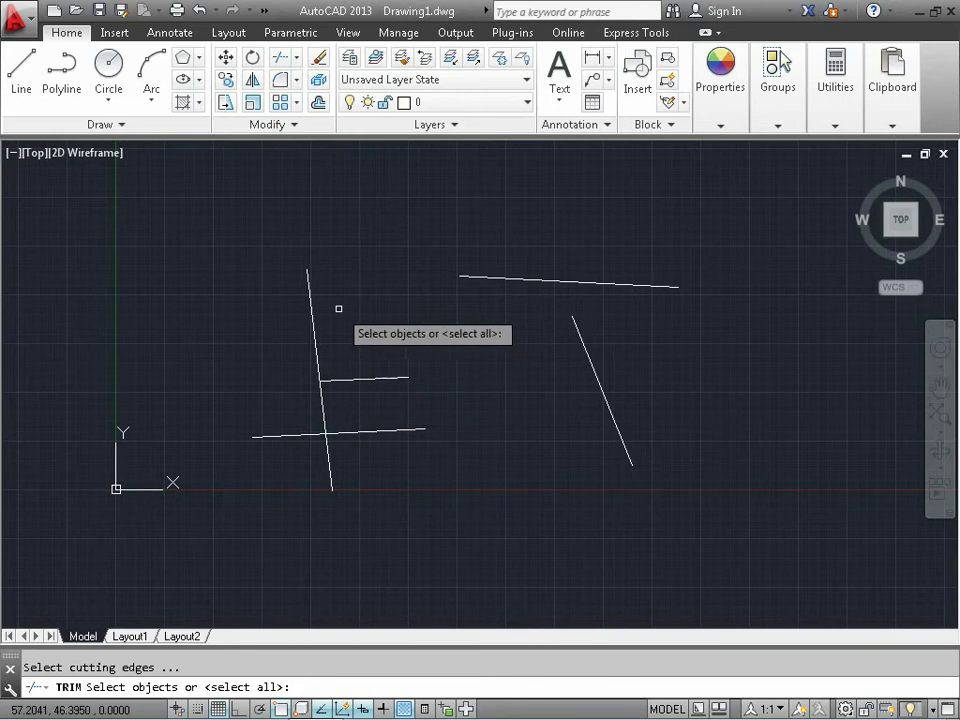
pyautogui.click(390, 310)
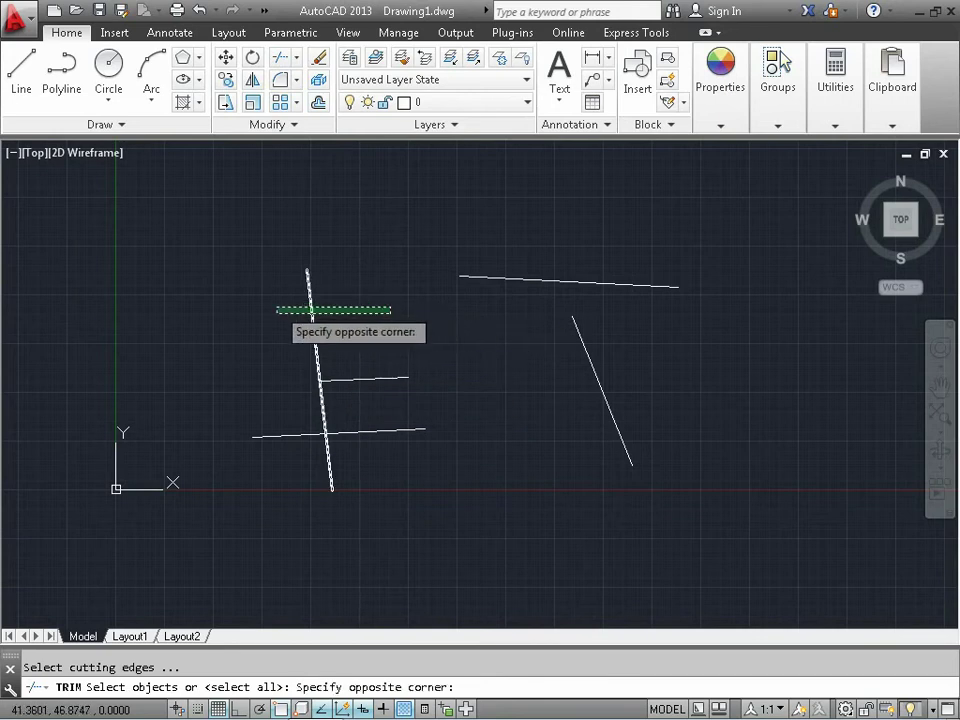
pyautogui.click(277, 310)
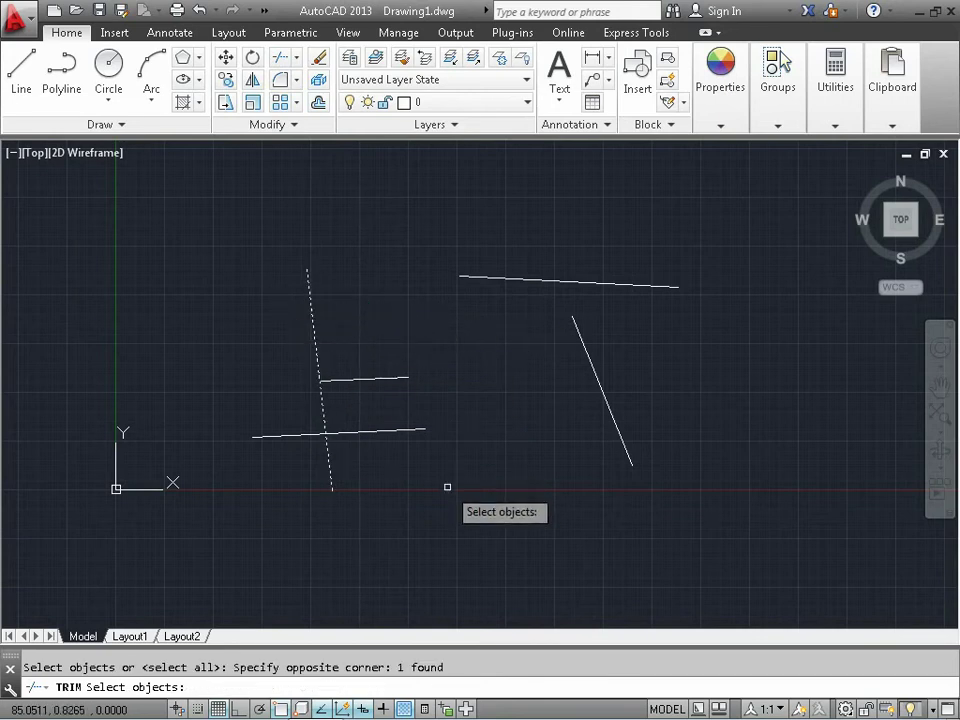
pyautogui.press('Return')
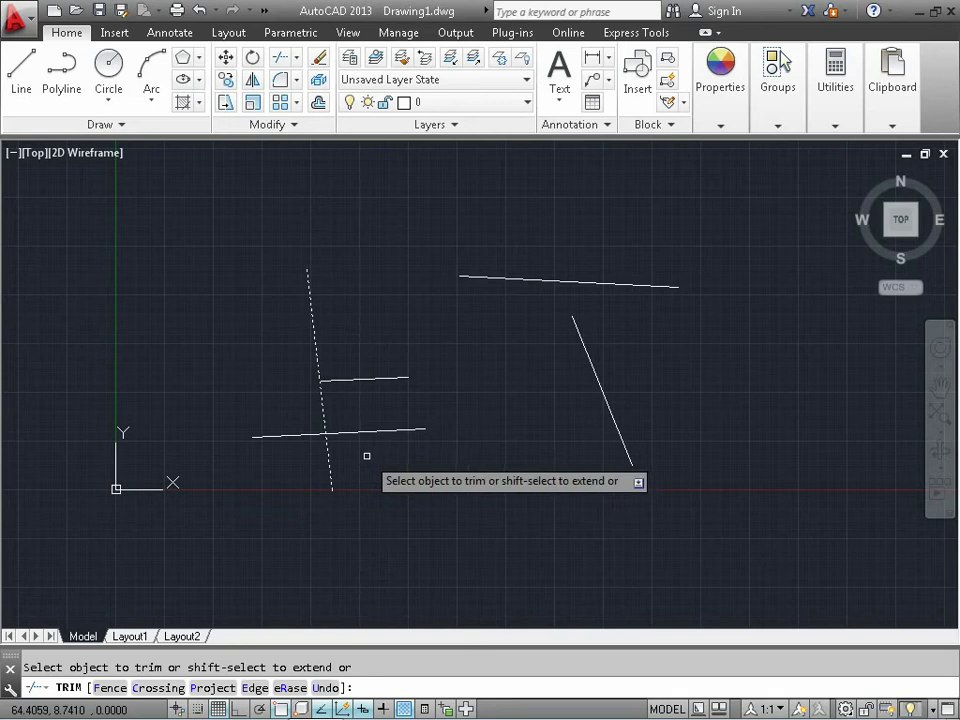
pyautogui.click(349, 434)
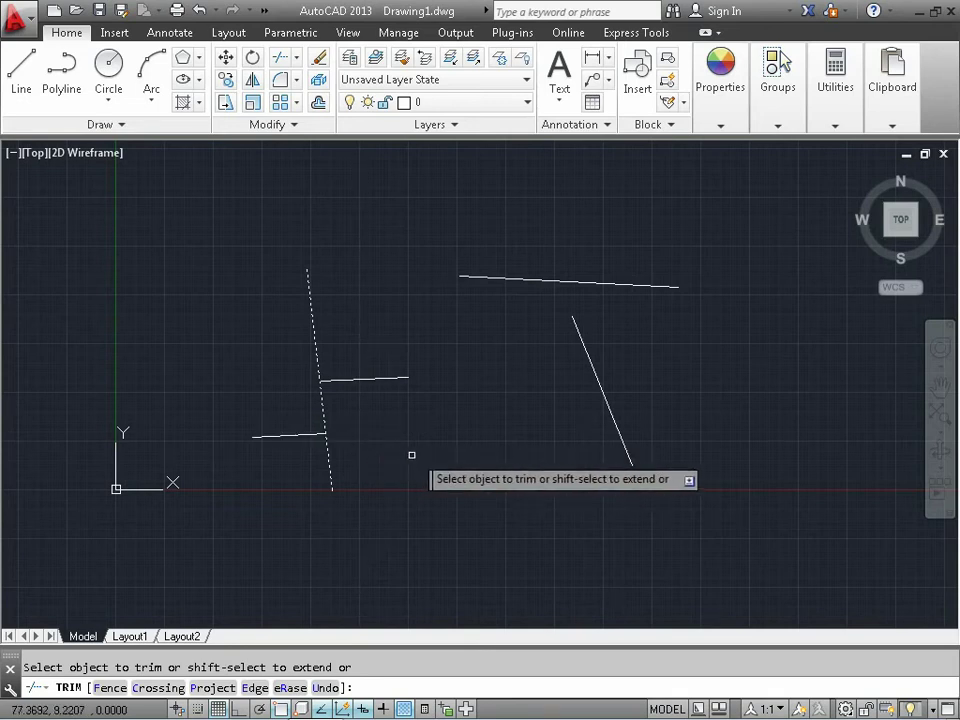
pyautogui.press('Escape')
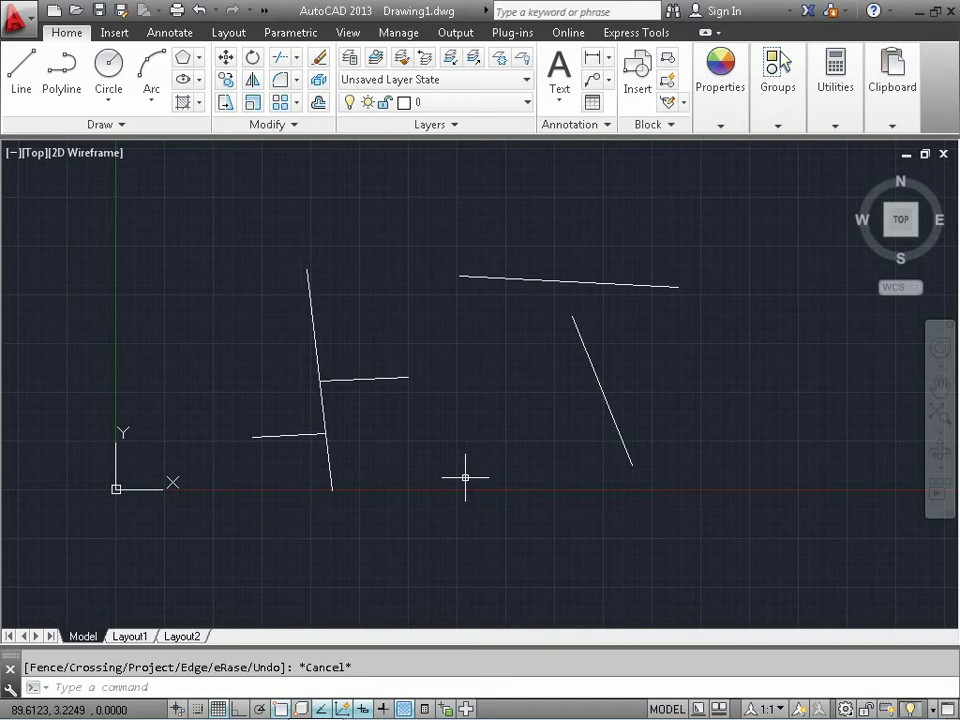
# Start TR with the long top line crossing-selected as the cutting edge.
pyautogui.write('TR')
pyautogui.press('Return')
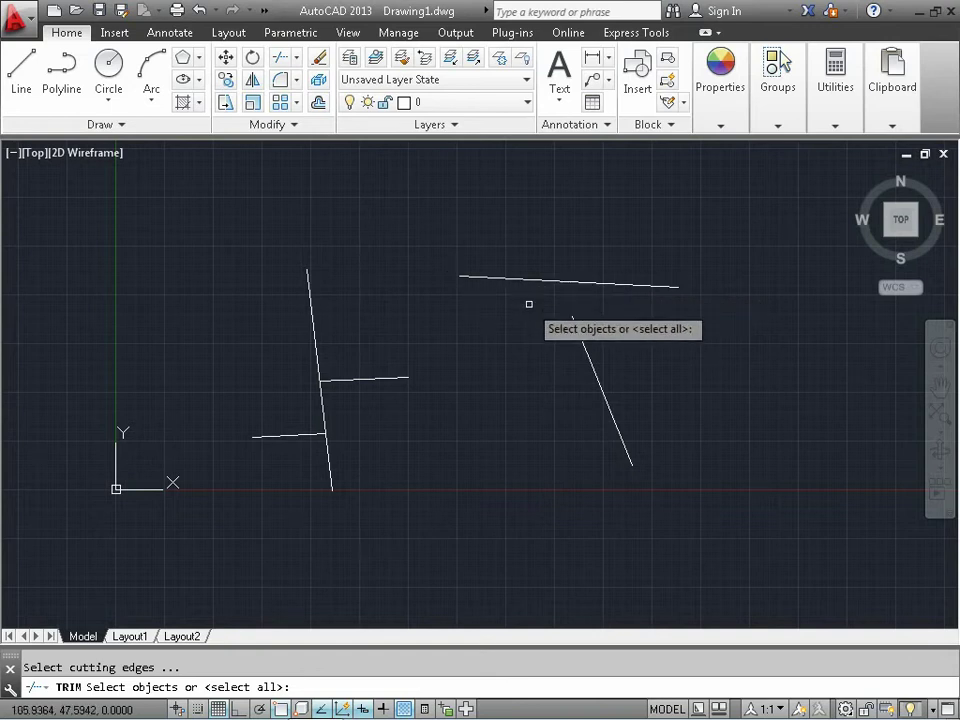
pyautogui.click(538, 321)
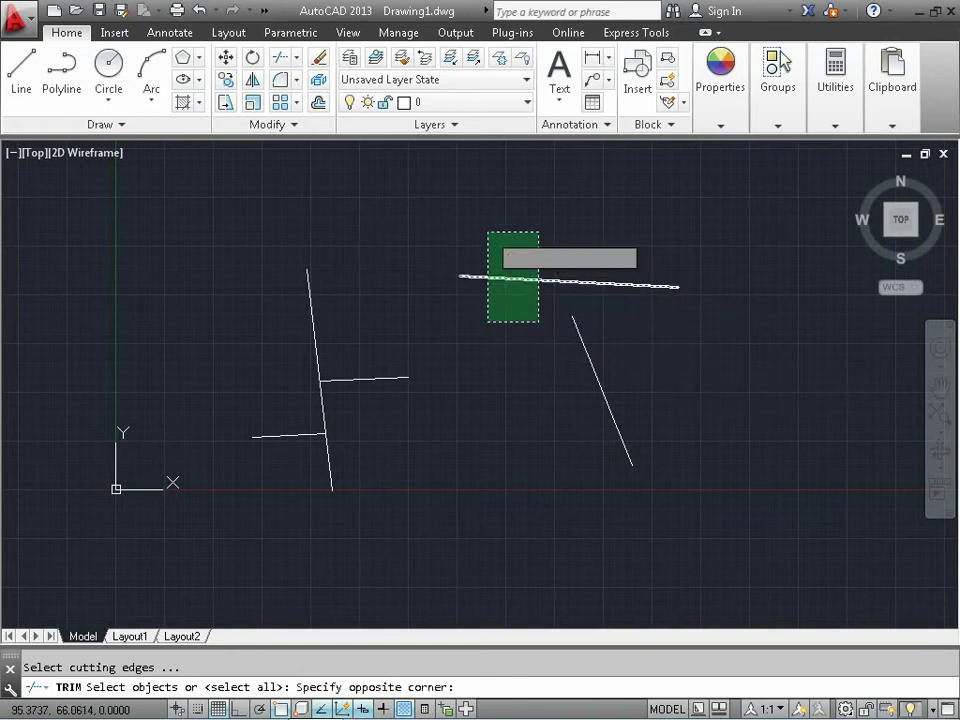
pyautogui.click(483, 220)
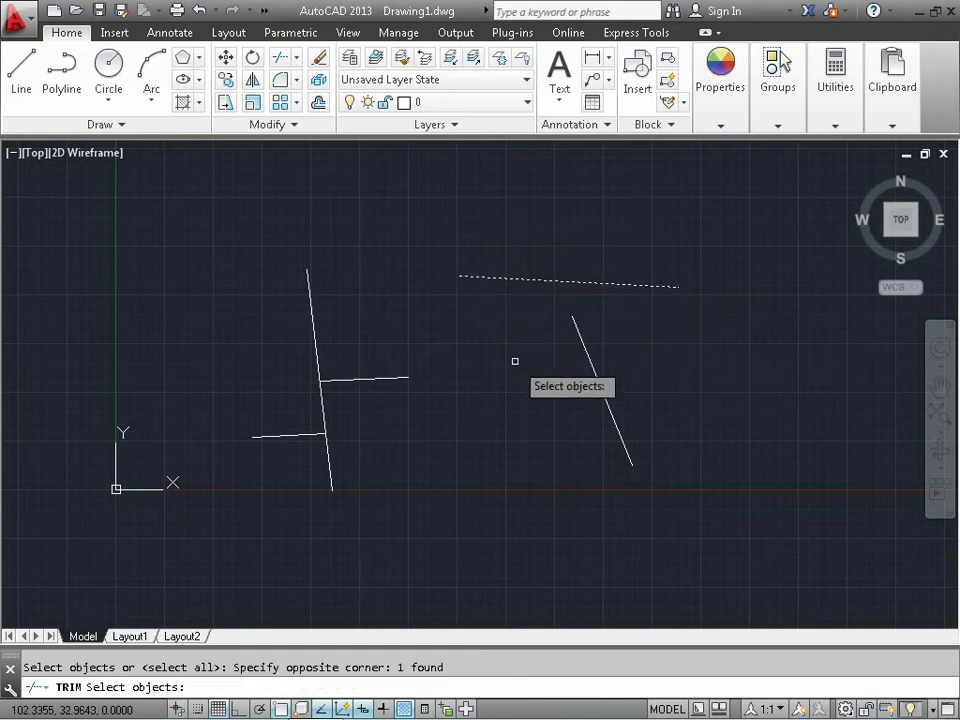
pyautogui.press('Return')
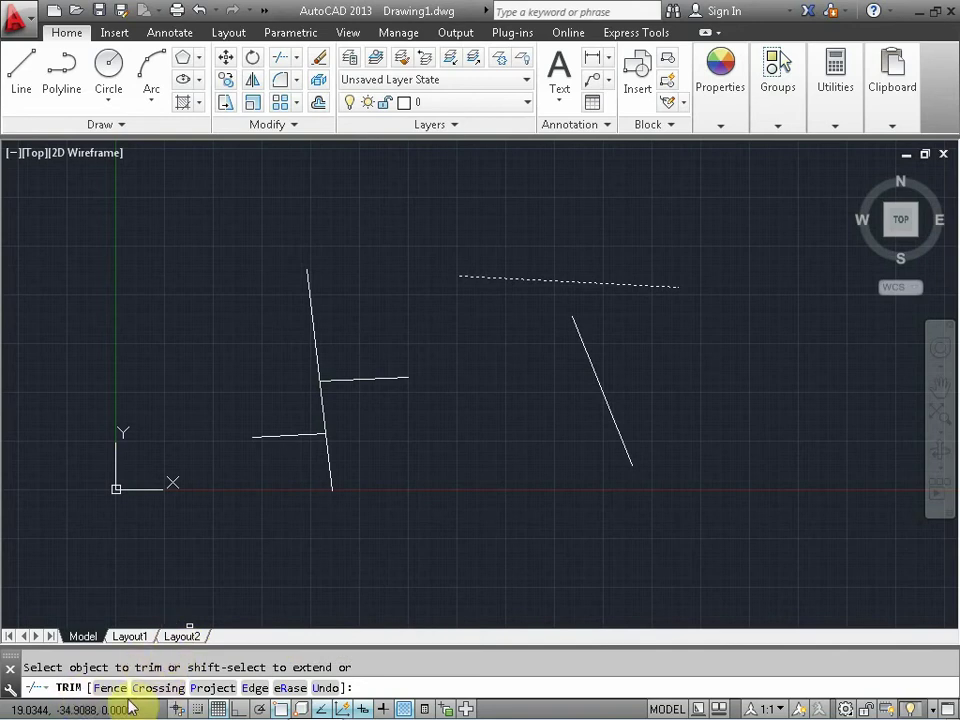
# Draw a horizontal line in the free space at lower right with ortho on.
pyautogui.press('Escape')
pyautogui.moveTo(671, 471); pyautogui.dragTo(561, 523, button='middle')
pyautogui.press('l')
pyautogui.press('Return')
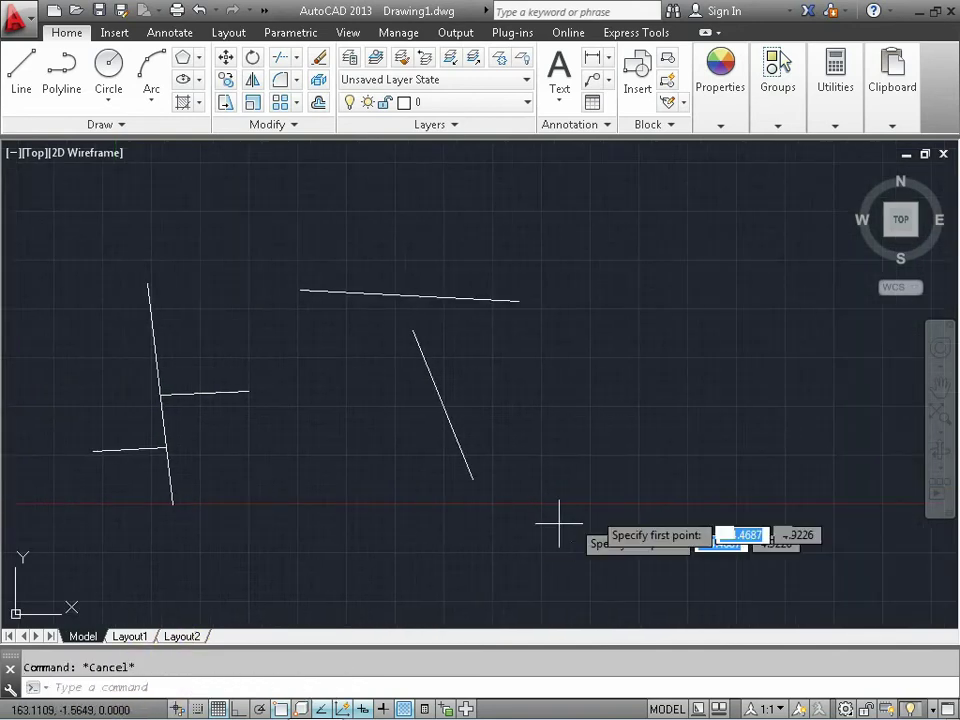
pyautogui.click(609, 471)
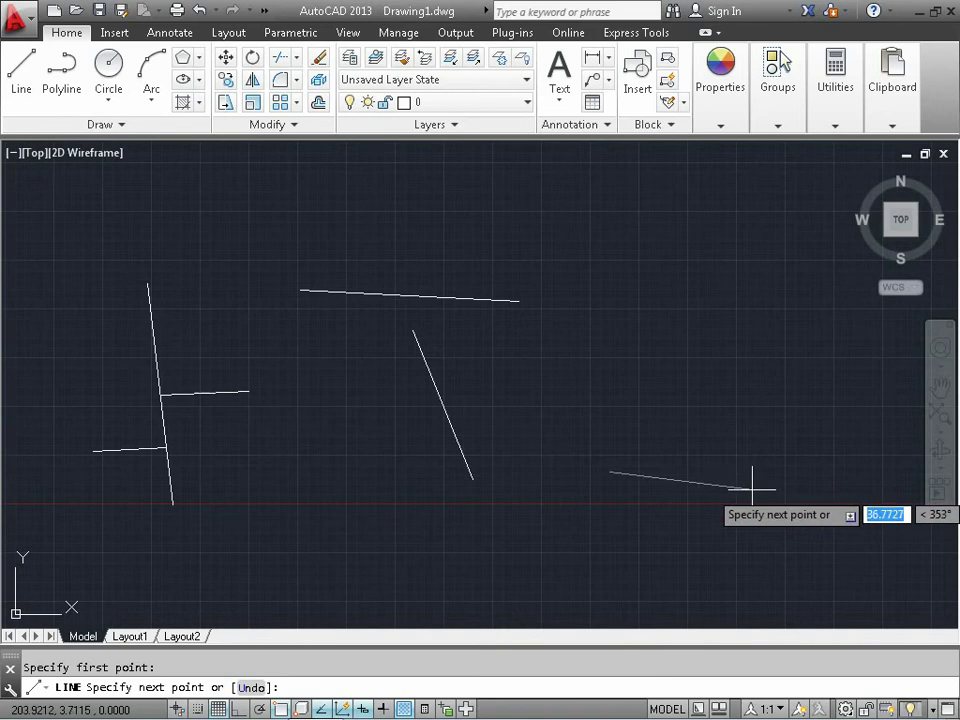
pyautogui.press('F8')
pyautogui.press('Escape')
# Copy the horizontal line to a spot just above it.
pyautogui.write('c')
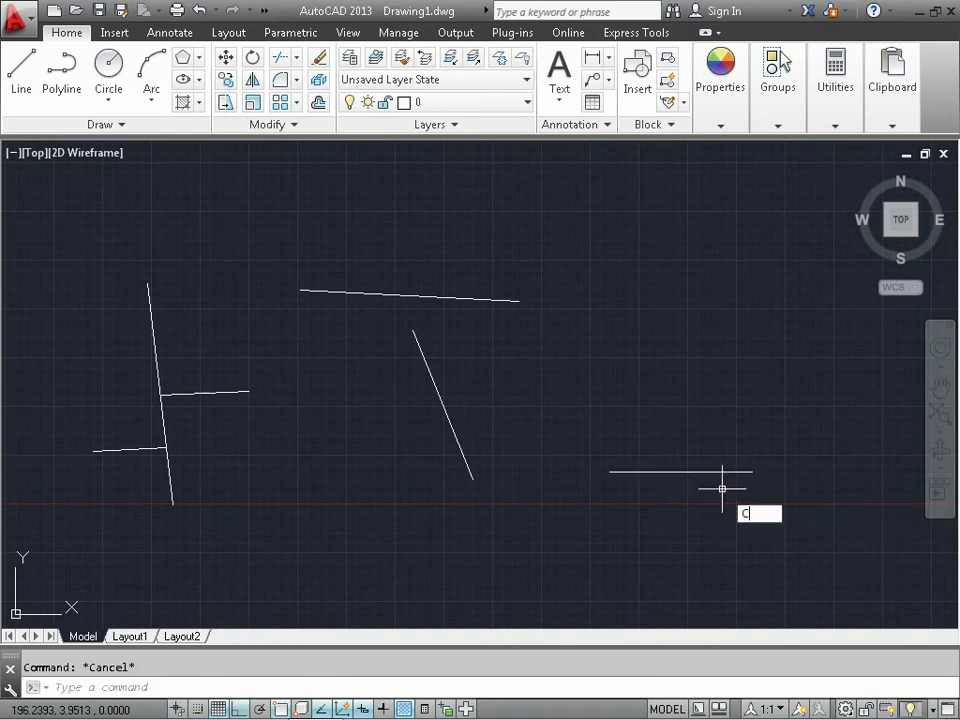
pyautogui.write('o')
pyautogui.press('Return')
pyautogui.click(722, 489)
pyautogui.click(701, 446)
pyautogui.press('Return')
pyautogui.click(754, 429)
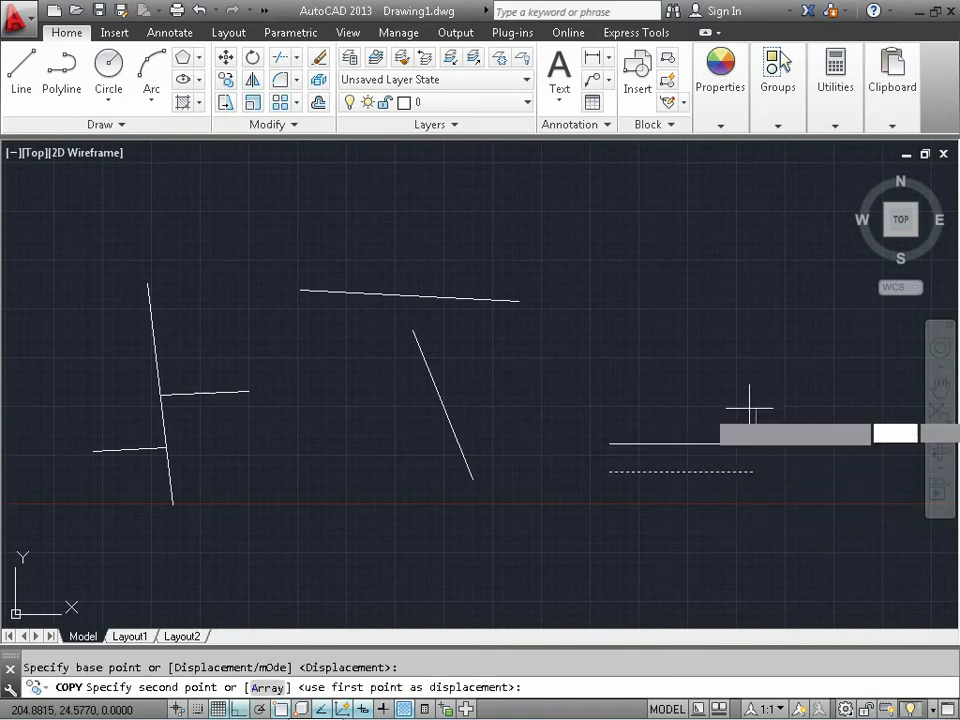
pyautogui.write('10')
pyautogui.press('Return')
pyautogui.press('Escape')
# Copy the line five more times upward, completing a stack of seven parallel lines.
pyautogui.press('Return')
pyautogui.click(703, 443)
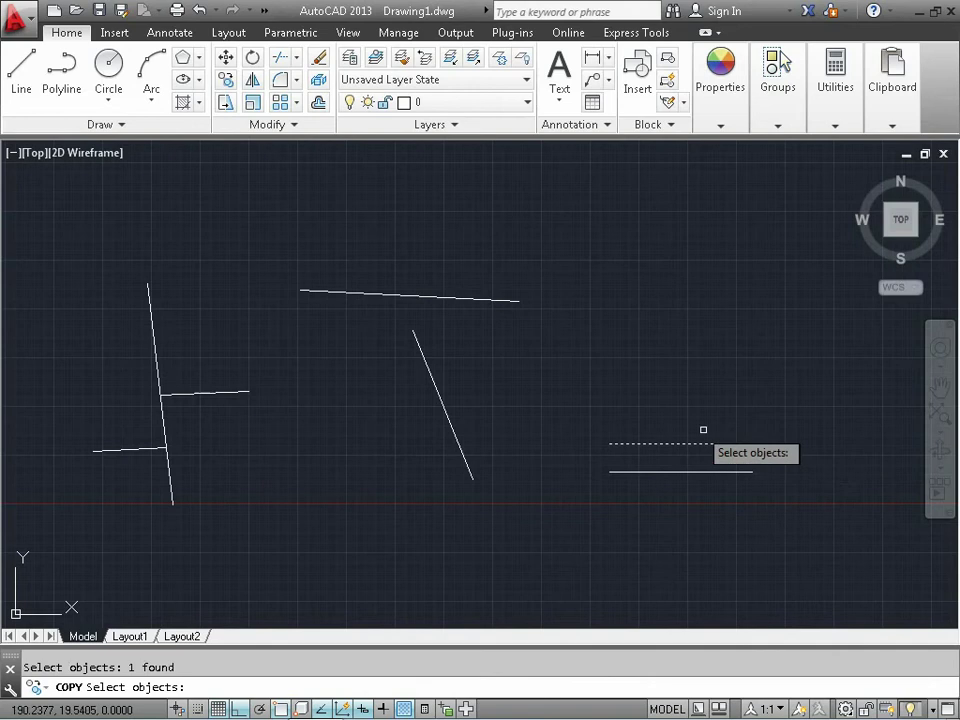
pyautogui.press('Return')
pyautogui.click(752, 471)
pyautogui.click(752, 443)
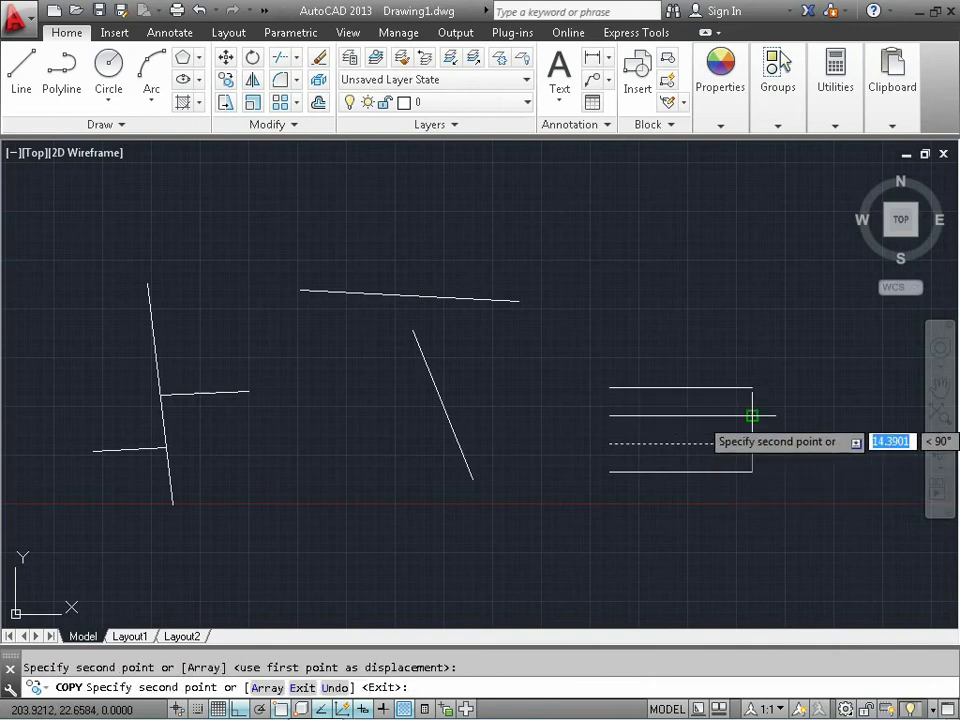
pyautogui.click(752, 415)
pyautogui.click(752, 386)
pyautogui.click(752, 358)
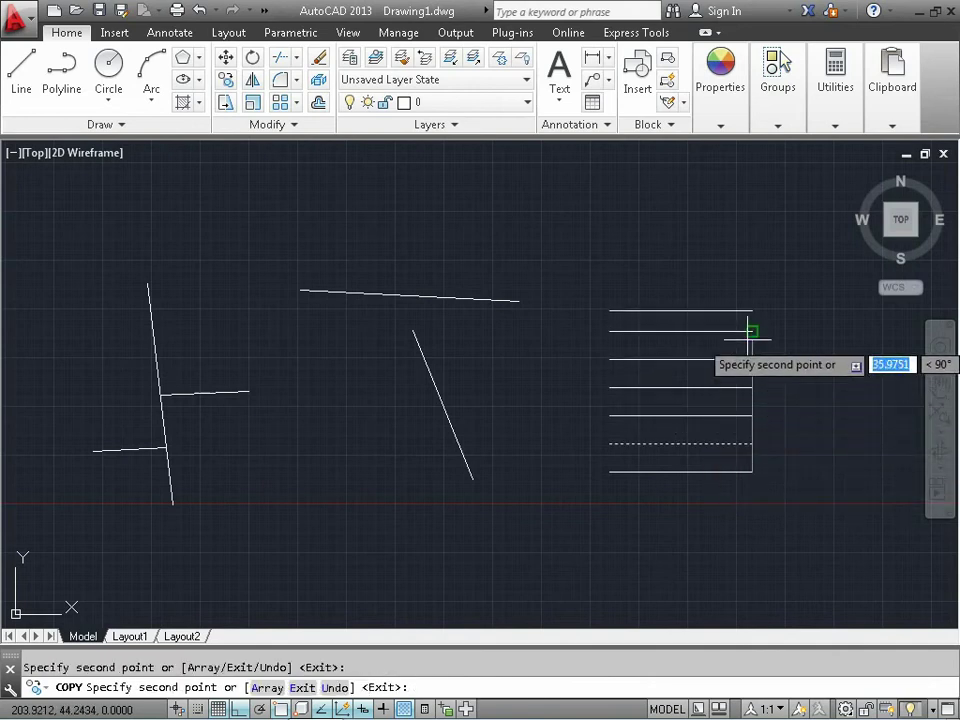
pyautogui.click(752, 330)
pyautogui.press('Escape')
# Draw a vertical line joining the right ends of the top and bottom lines.
pyautogui.write('l')
pyautogui.press('Return')
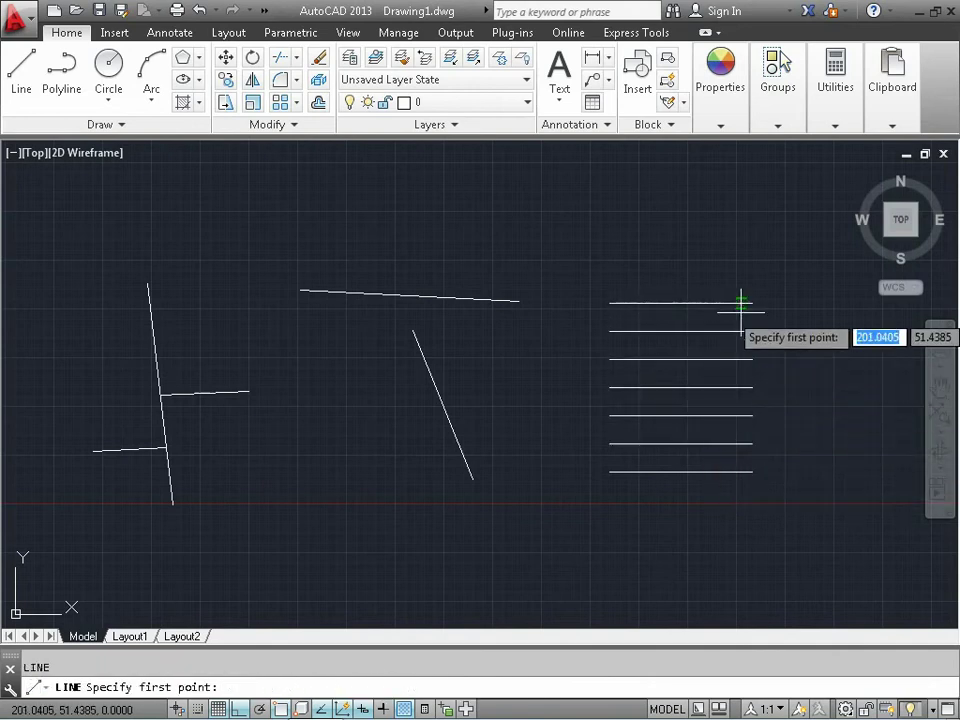
pyautogui.click(752, 302)
pyautogui.click(753, 471)
pyautogui.press('Escape')
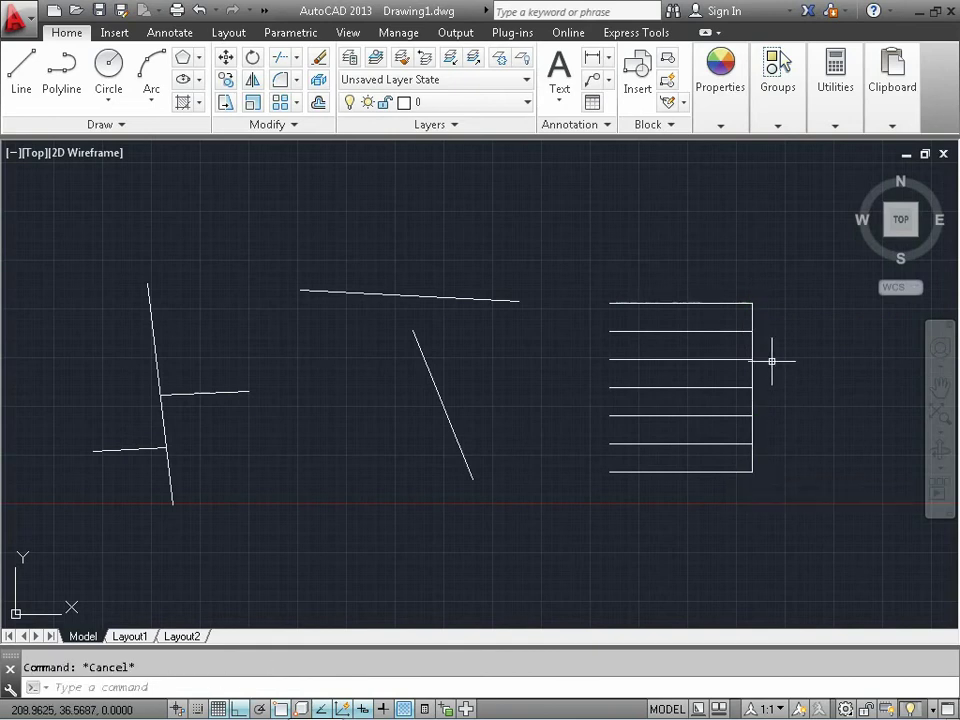
# Copy the vertical line slightly left, just inside the right edge of the stack.
pyautogui.write('co')
pyautogui.press('Return')
pyautogui.scroll(4, 752, 358)
pyautogui.moveTo(761, 336); pyautogui.dragTo(733, 328)
pyautogui.press('Return')
pyautogui.click(755, 326)
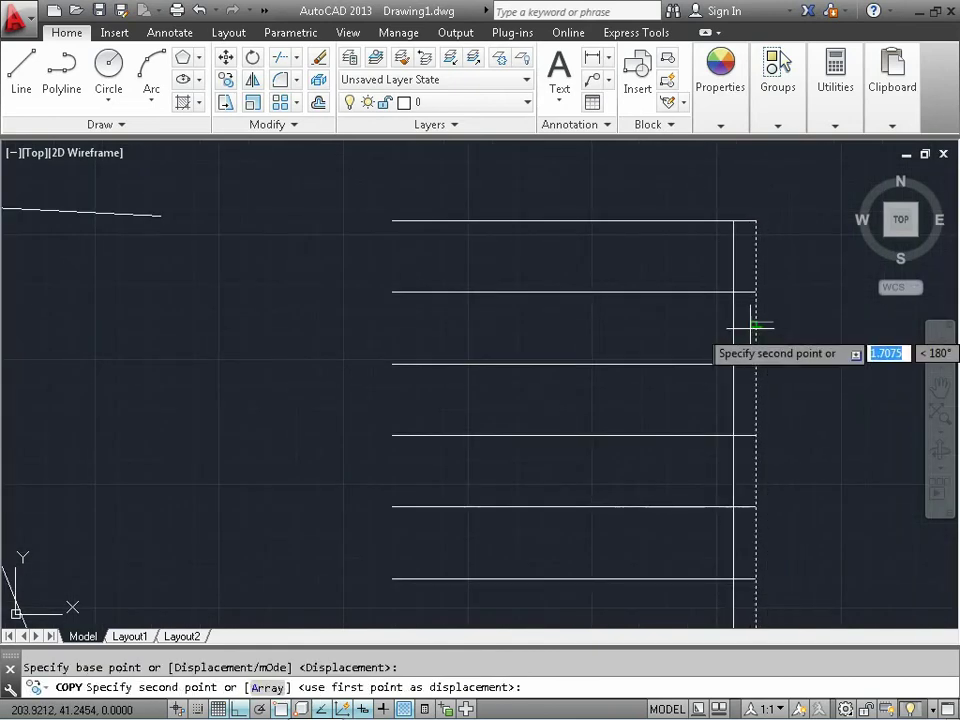
pyautogui.click(752, 326)
pyautogui.press('Escape')
pyautogui.scroll(-4, 770, 340)
pyautogui.moveTo(820, 379); pyautogui.dragTo(770, 381, button='middle')
pyautogui.scroll(2, 760, 400)
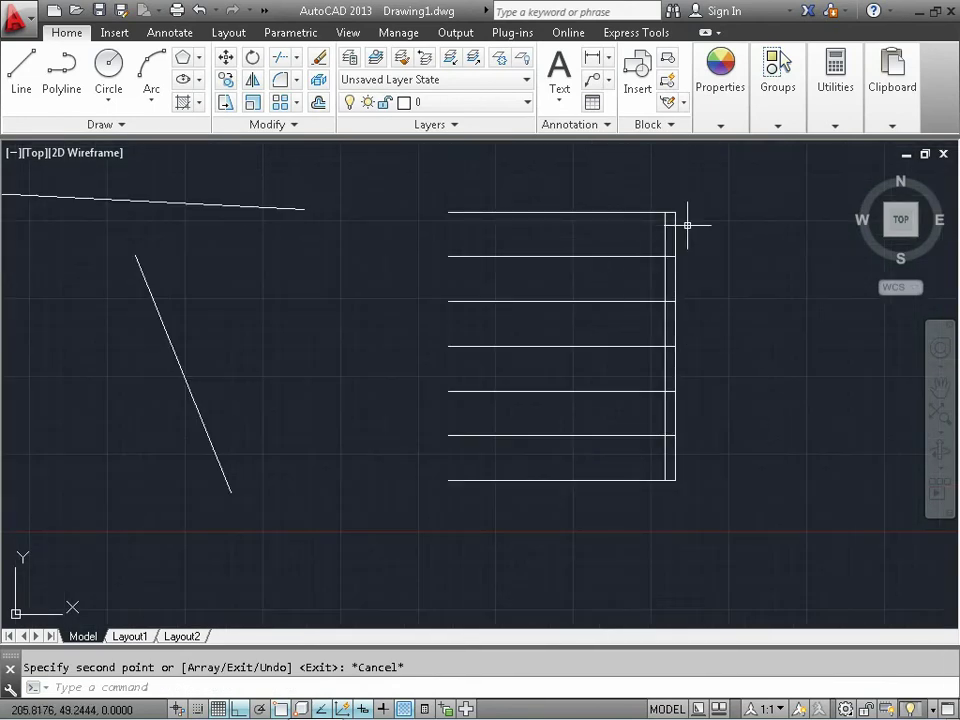
pyautogui.press('Escape')
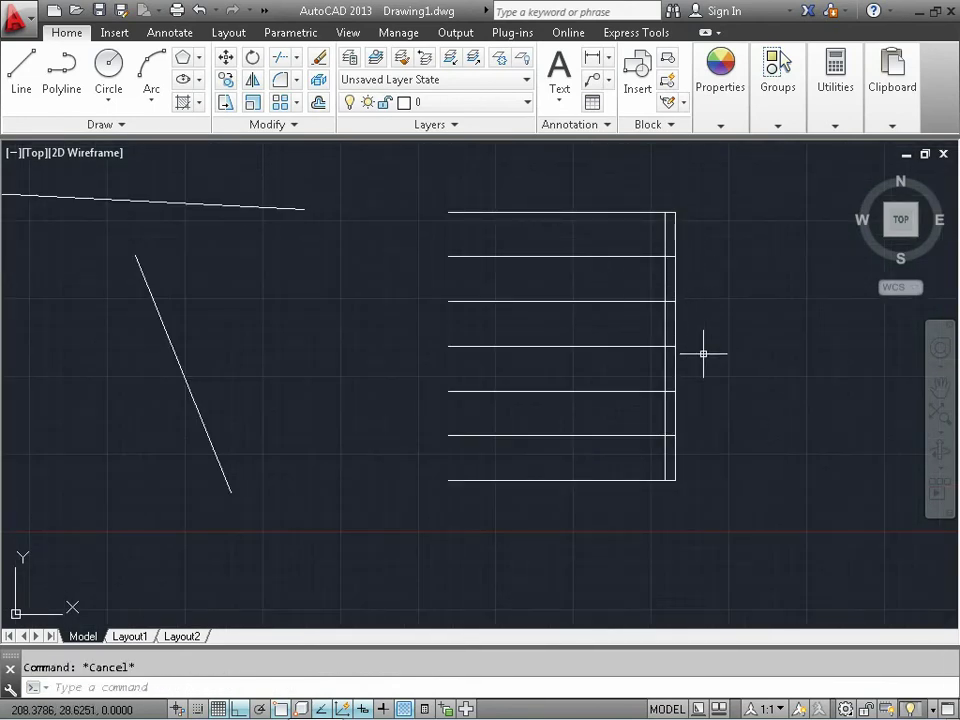
# Start TR with the inner right vertical line as the cutting edge.
pyautogui.write('tr')
pyautogui.press('Return')
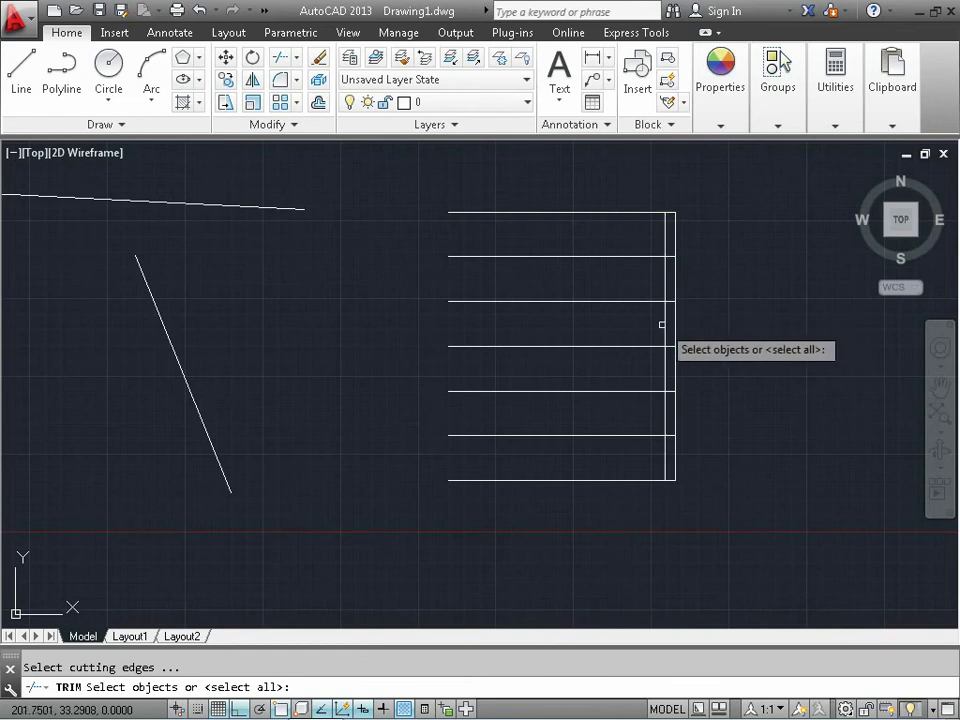
pyautogui.click(664, 325)
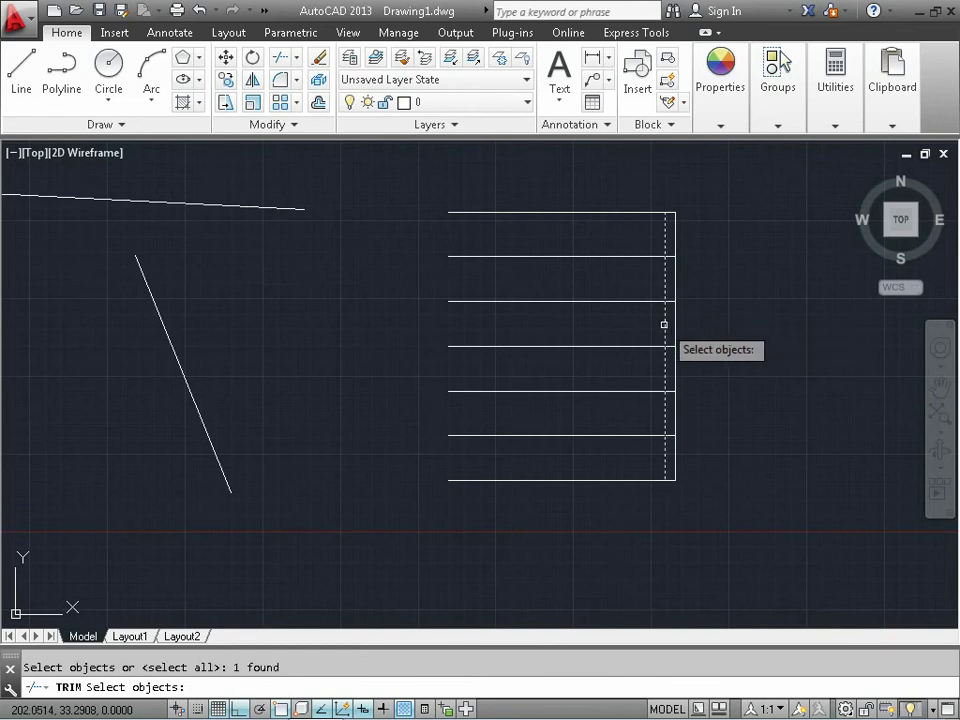
pyautogui.press('Return')
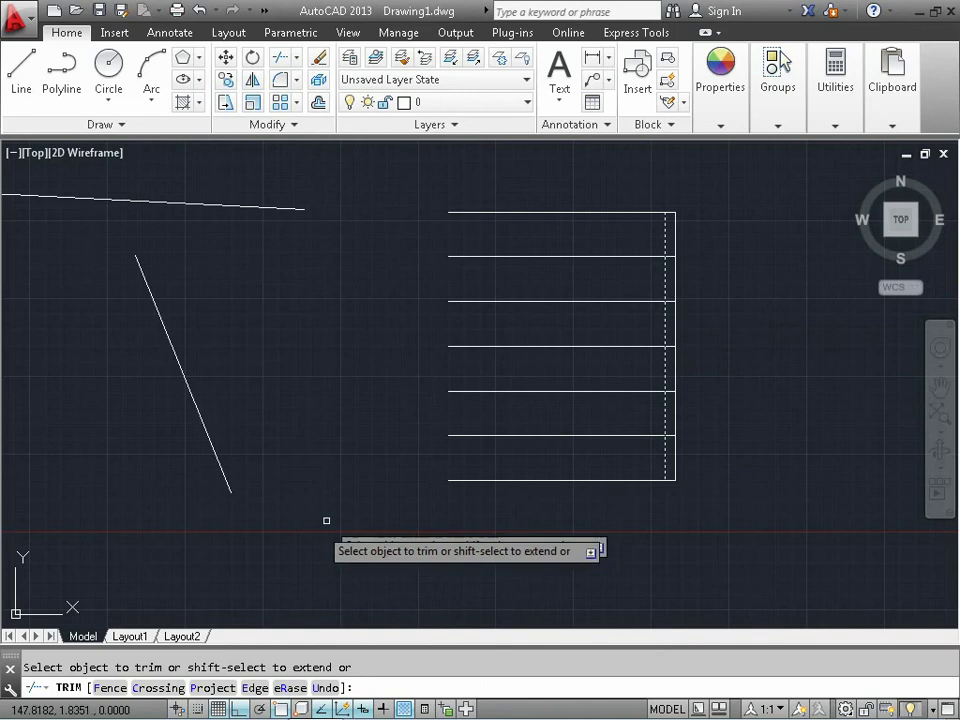
# Fence across all seven right line ends to trim them at the inner vertical.
pyautogui.click(110, 688)
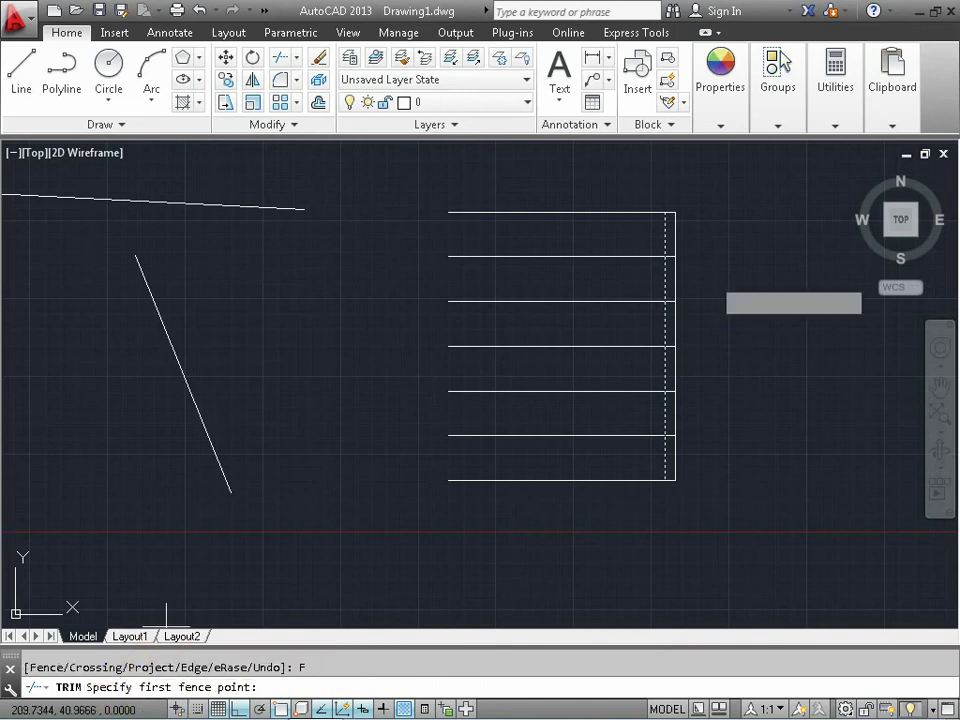
pyautogui.click(668, 185)
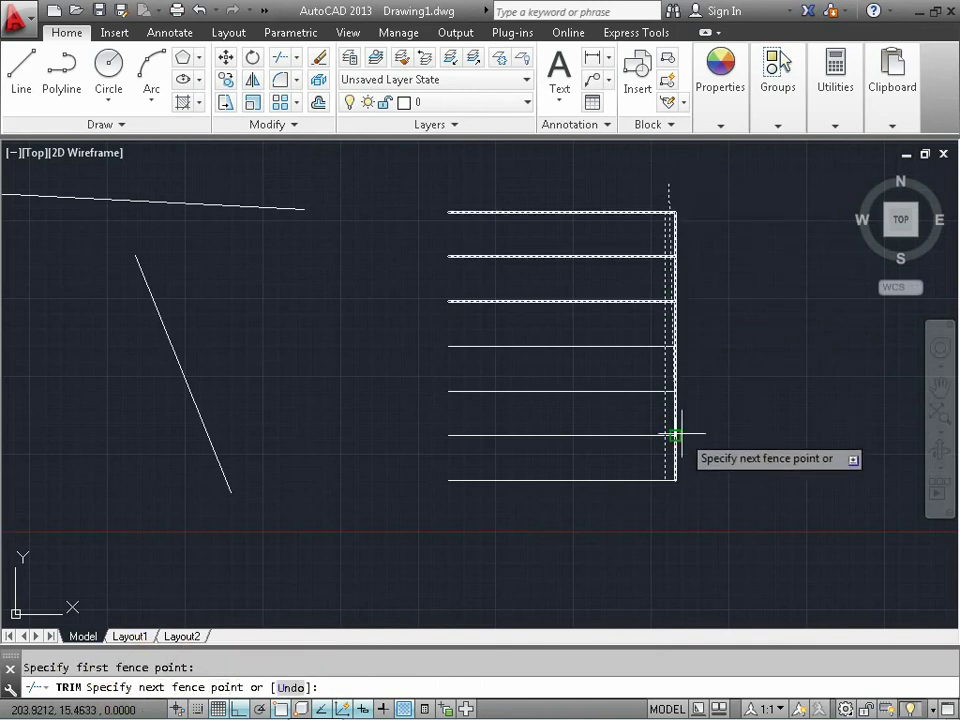
pyautogui.click(684, 522)
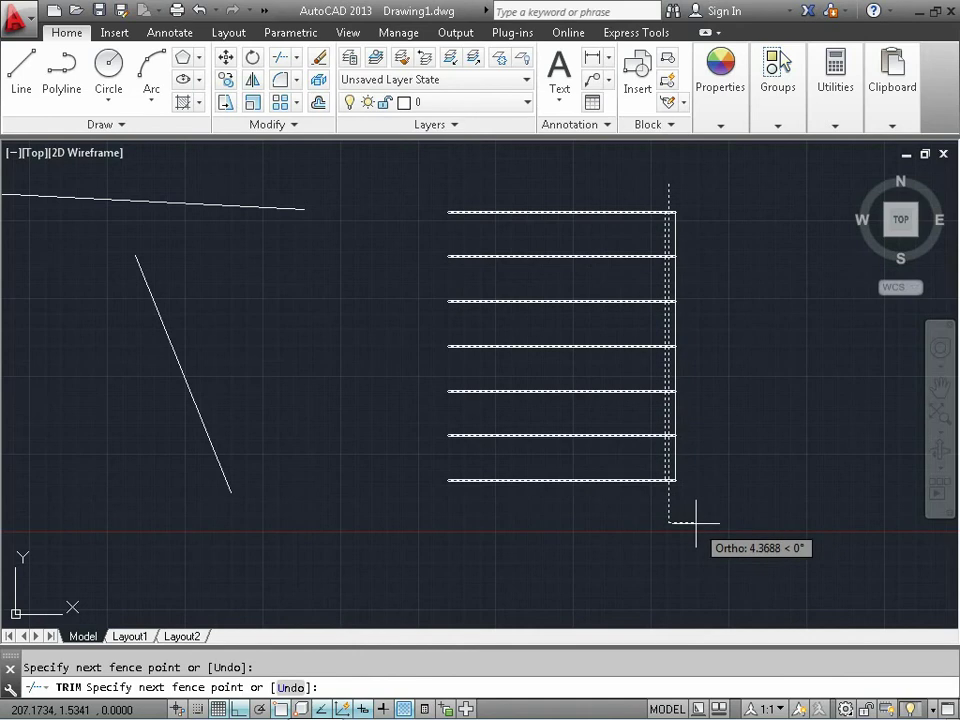
pyautogui.press('Return')
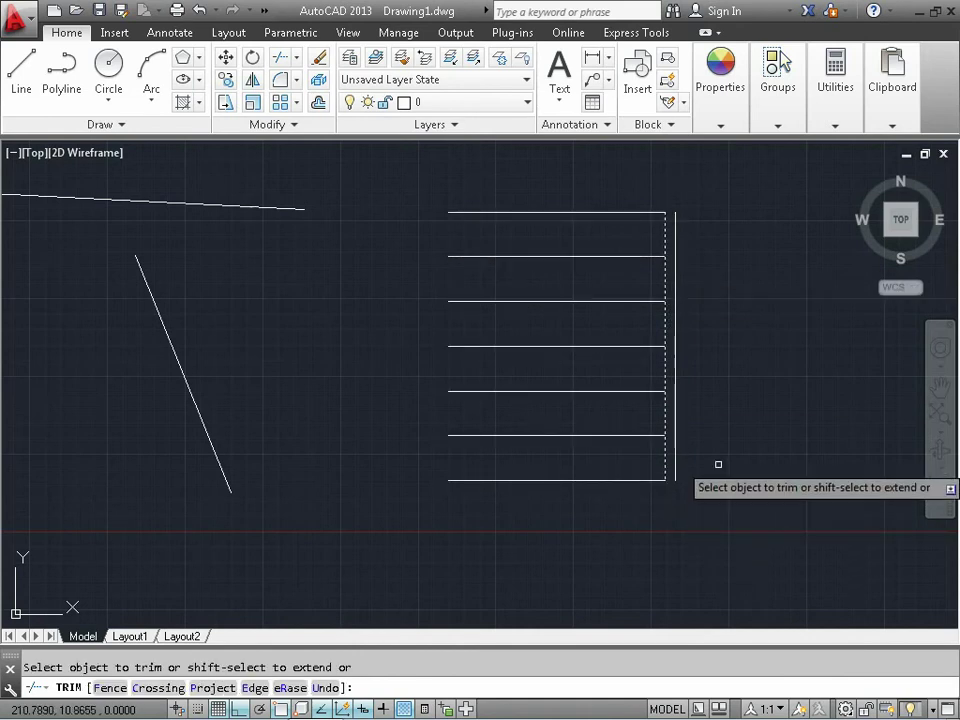
pyautogui.press('Escape')
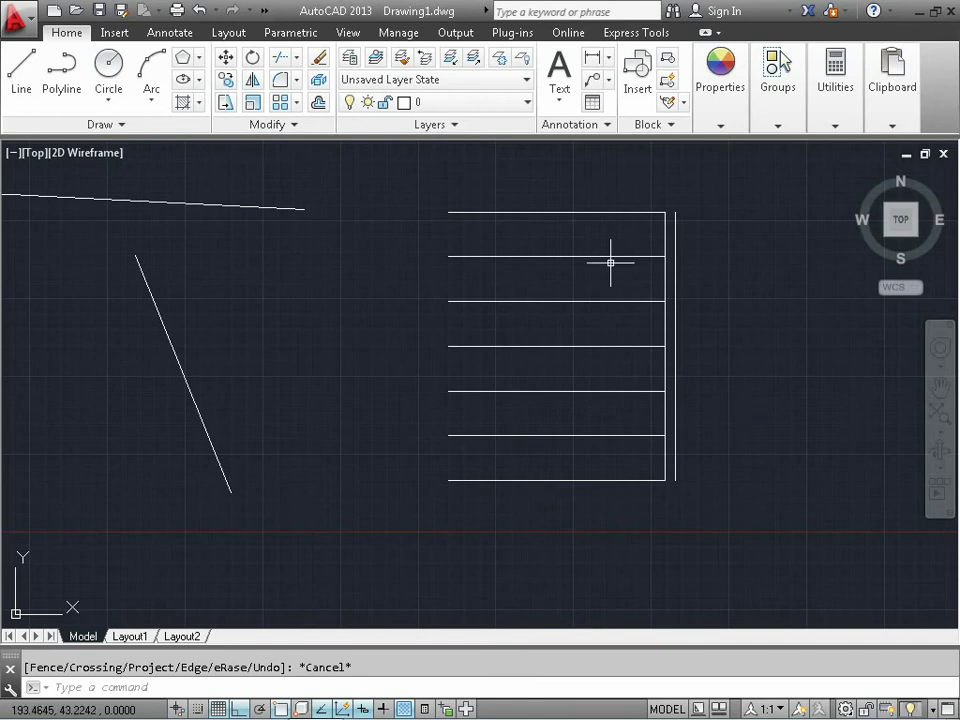
pyautogui.scroll(5, 665, 235)
pyautogui.scroll(-5, 700, 540)
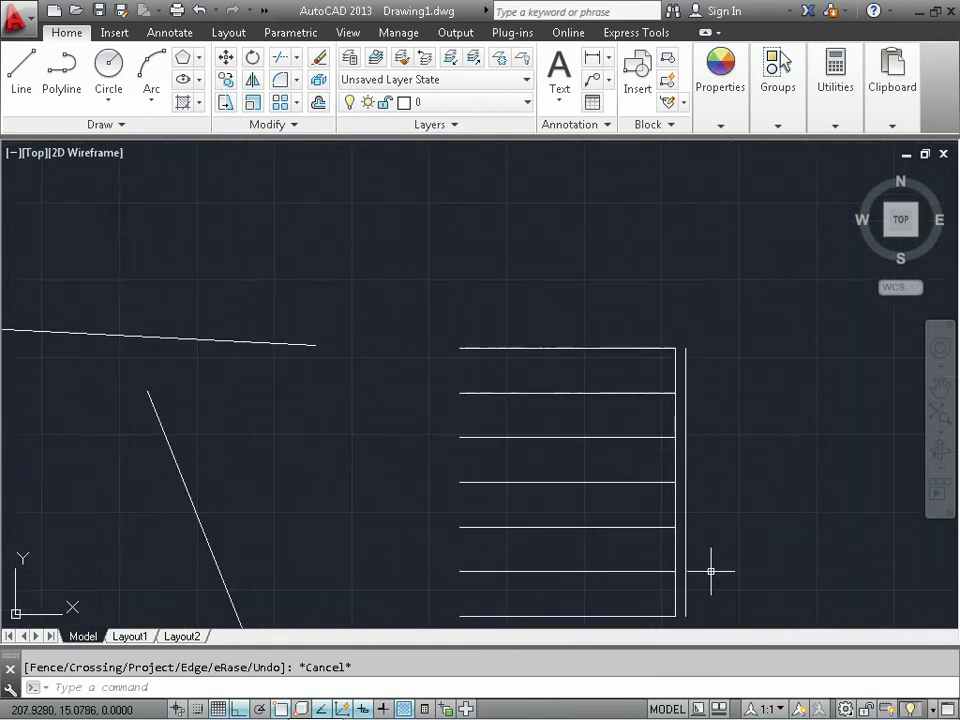
pyautogui.scroll(4, 660, 575)
pyautogui.scroll(2, 641, 575)
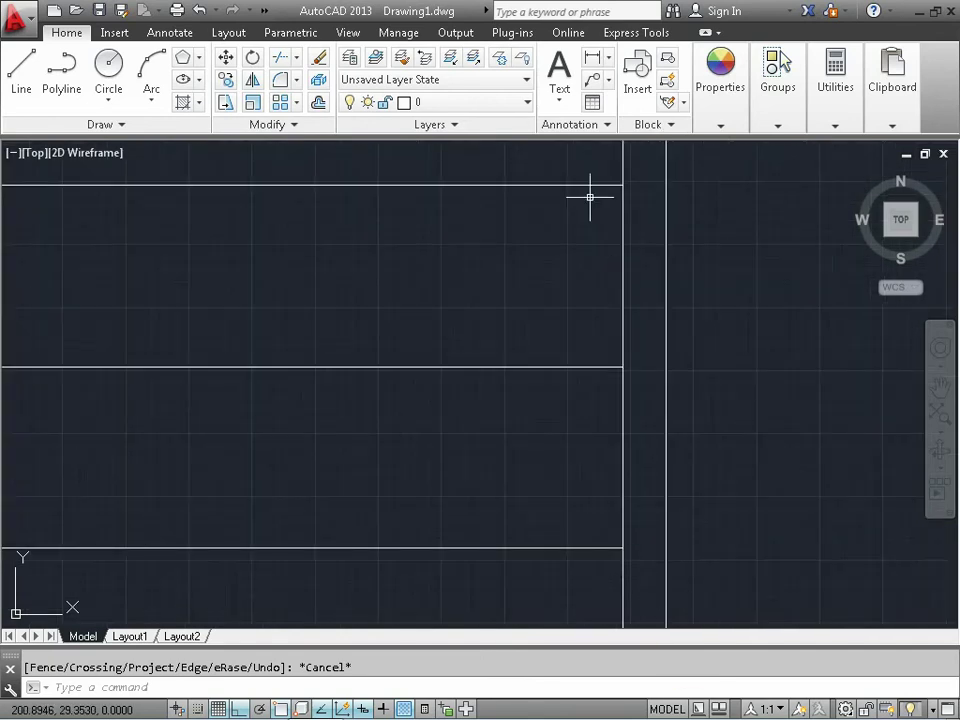
pyautogui.scroll(-5, 614, 228)
pyautogui.moveTo(647, 261); pyautogui.dragTo(671, 313, button='middle')
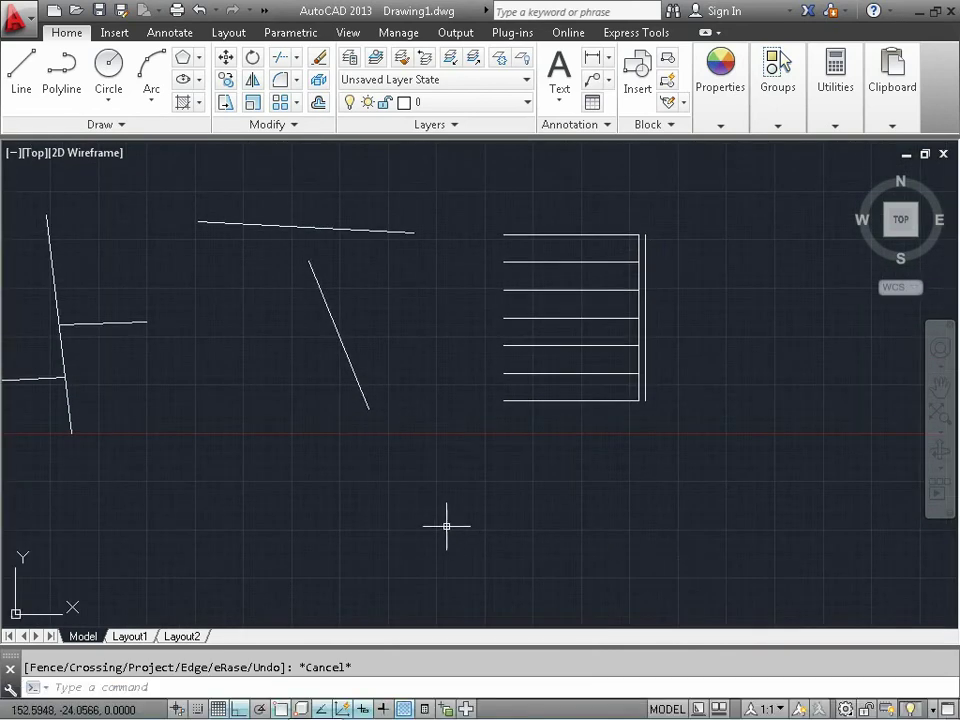
pyautogui.moveTo(447, 526)
pyautogui.mouseDown(button='middle')
pyautogui.moveTo(501, 540)
pyautogui.moveTo(501, 507)
pyautogui.mouseUp(button='middle')
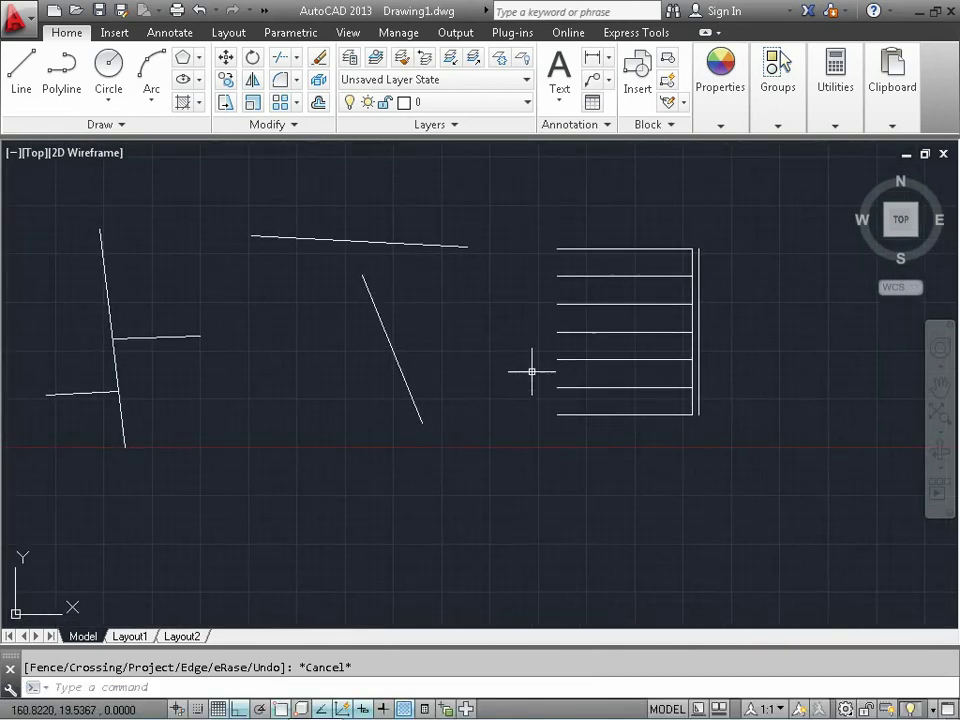
# Draw two vertical lines near the left ends of the stack, one just inside the other.
pyautogui.write('l')
pyautogui.press('Return')
pyautogui.click(557, 248)
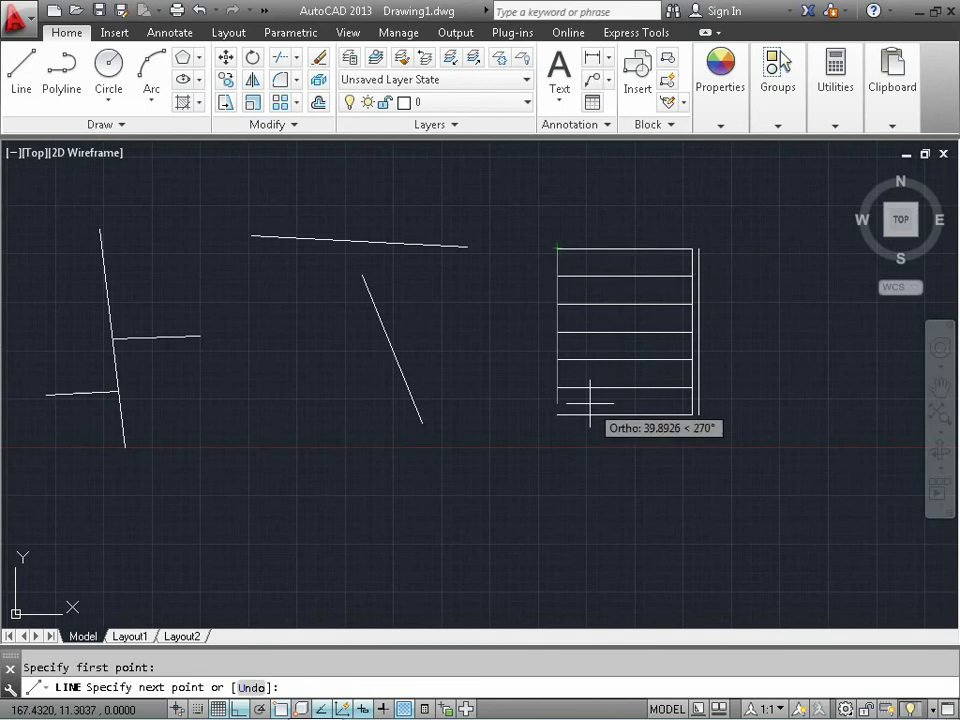
pyautogui.click(557, 444)
pyautogui.press('Return')
pyautogui.press('Return')
pyautogui.click(563, 228)
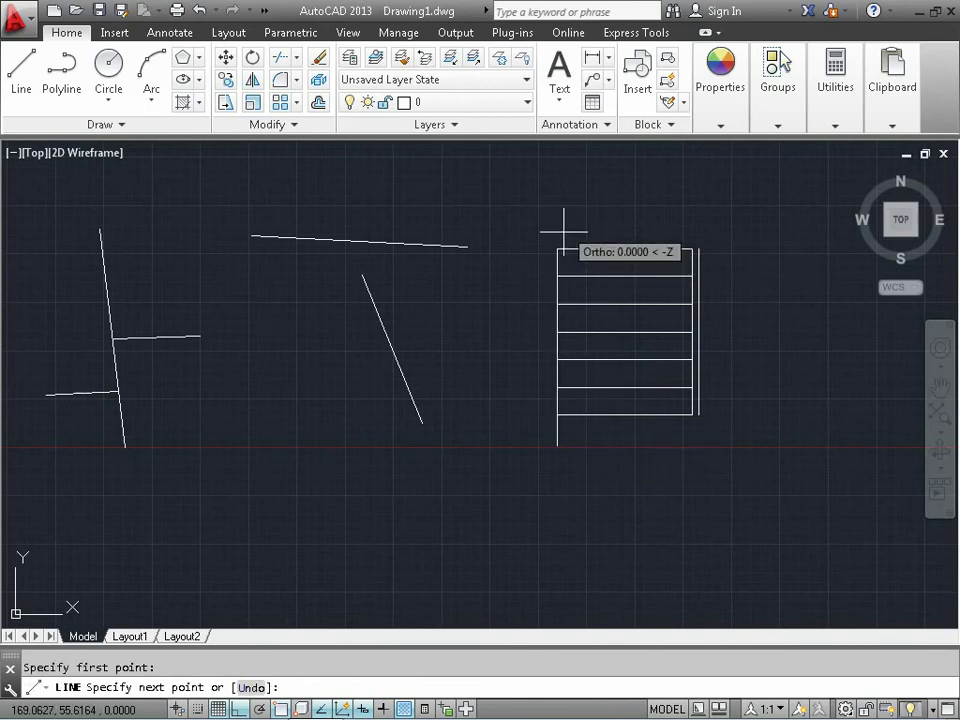
pyautogui.click(597, 455)
pyautogui.press('Escape')
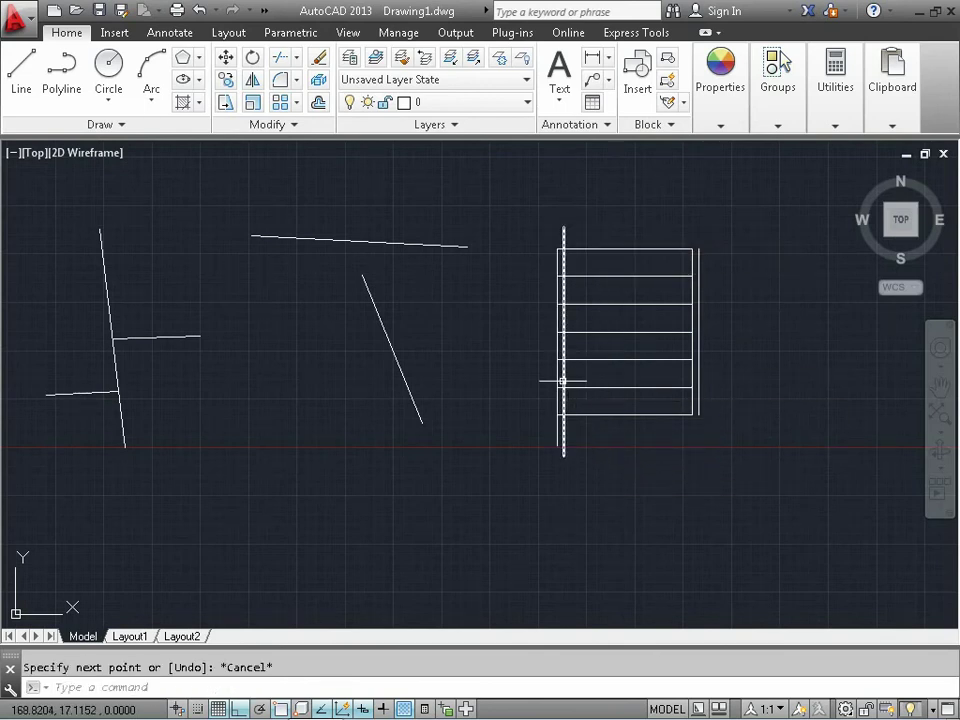
pyautogui.scroll(6, 561, 381)
pyautogui.scroll(-2, 570, 435)
pyautogui.scroll(-2, 570, 420)
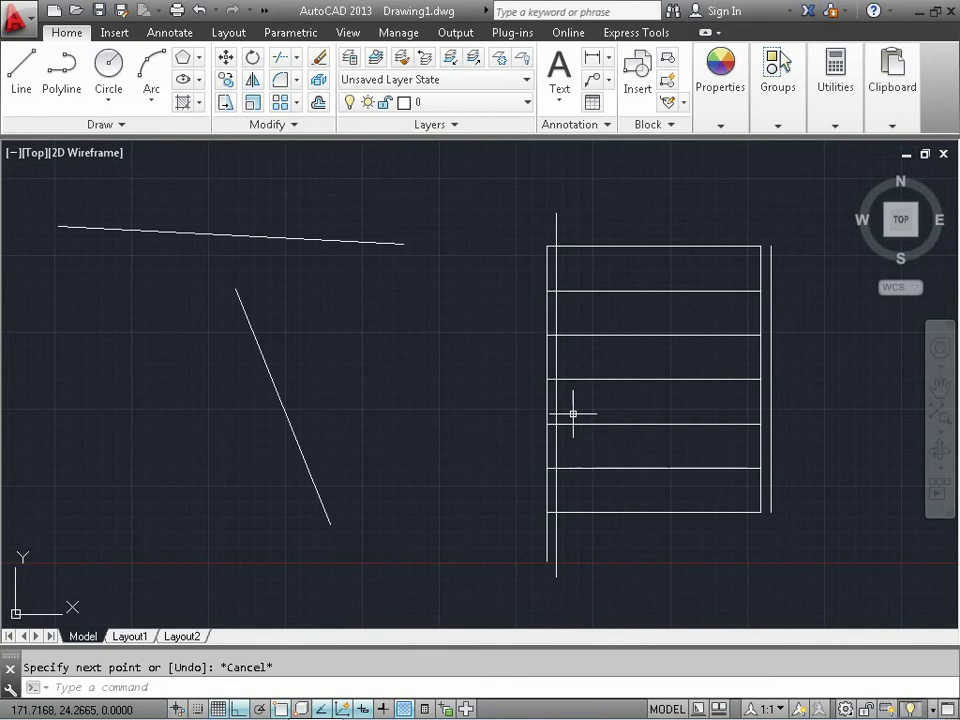
# Trim the left line ends with a crossing box, using the inner left vertical as edge.
pyautogui.write('Tr')
pyautogui.press('Return')
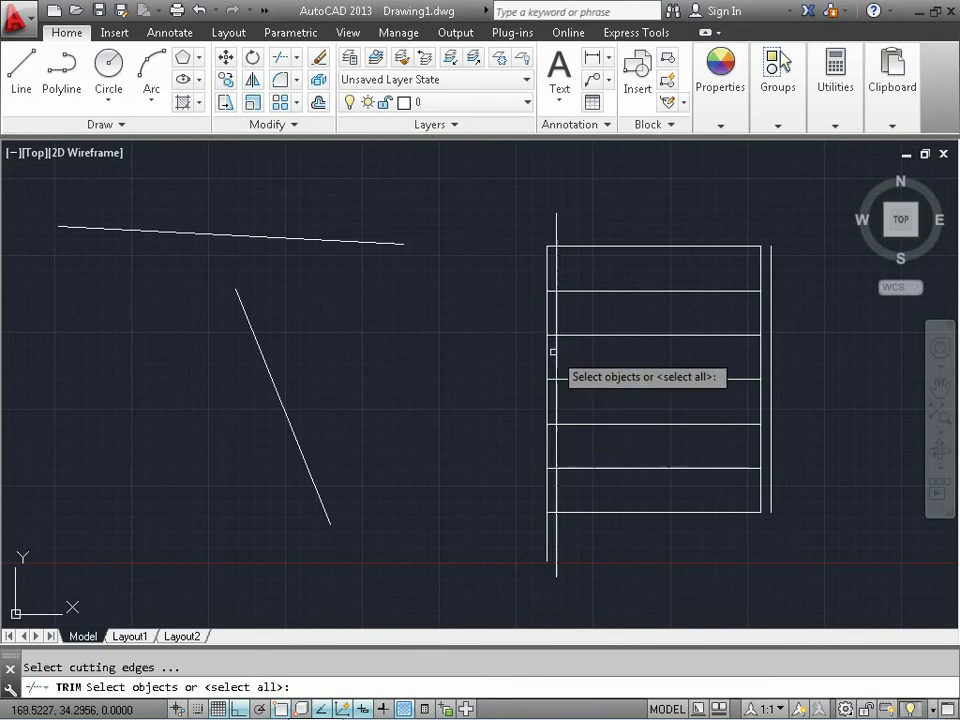
pyautogui.click(555, 350)
pyautogui.press('Return')
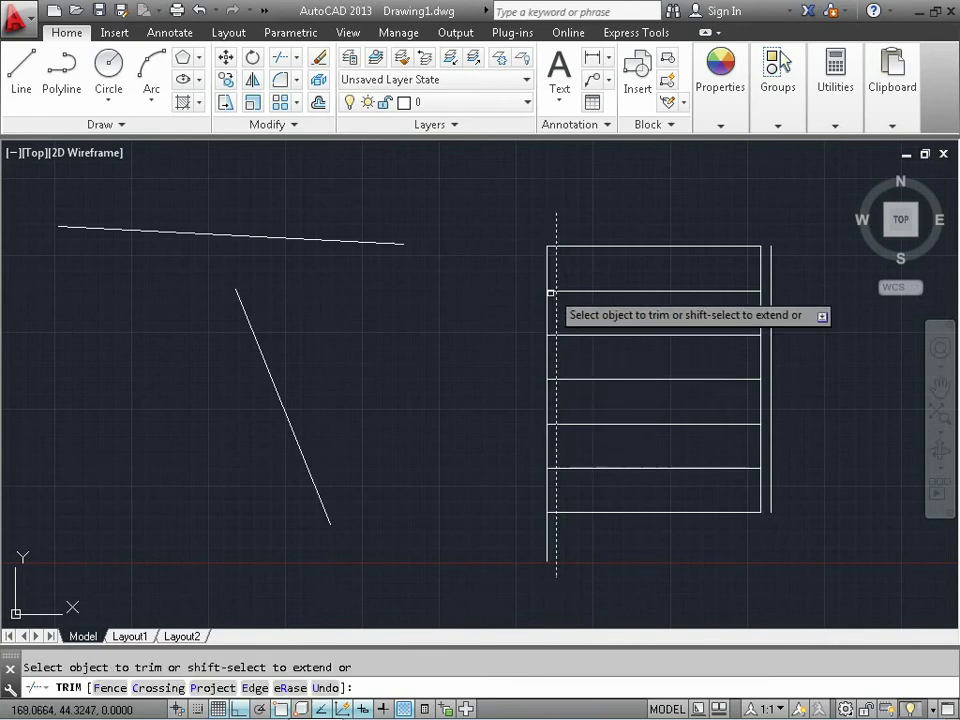
pyautogui.scroll(5, 552, 258)
pyautogui.click(561, 184)
pyautogui.scroll(-5, 552, 328)
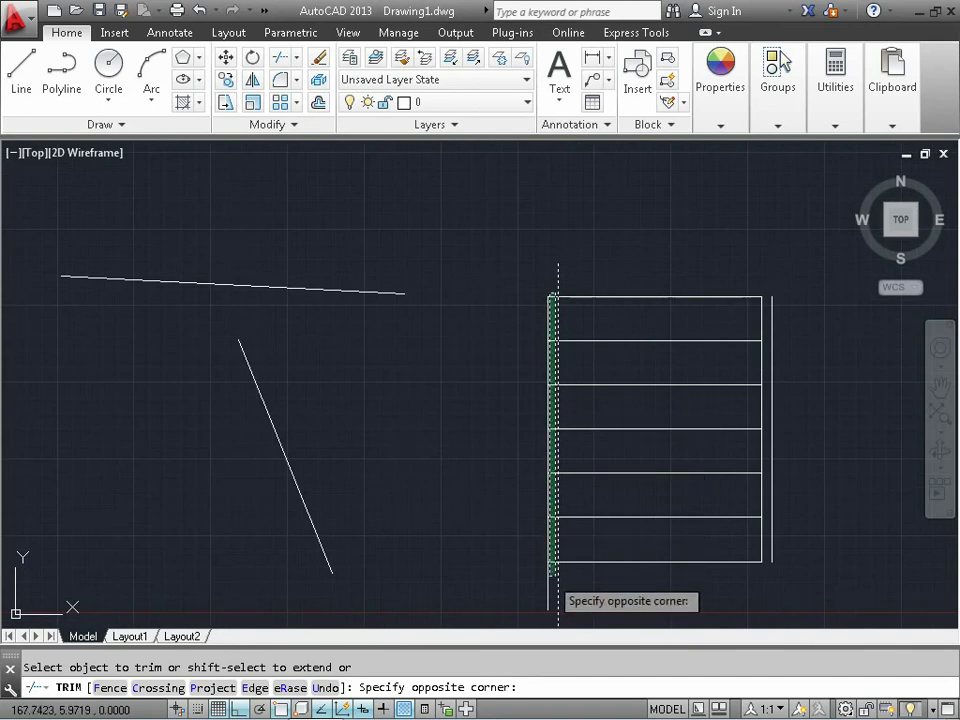
pyautogui.click(550, 576)
pyautogui.press('Return')
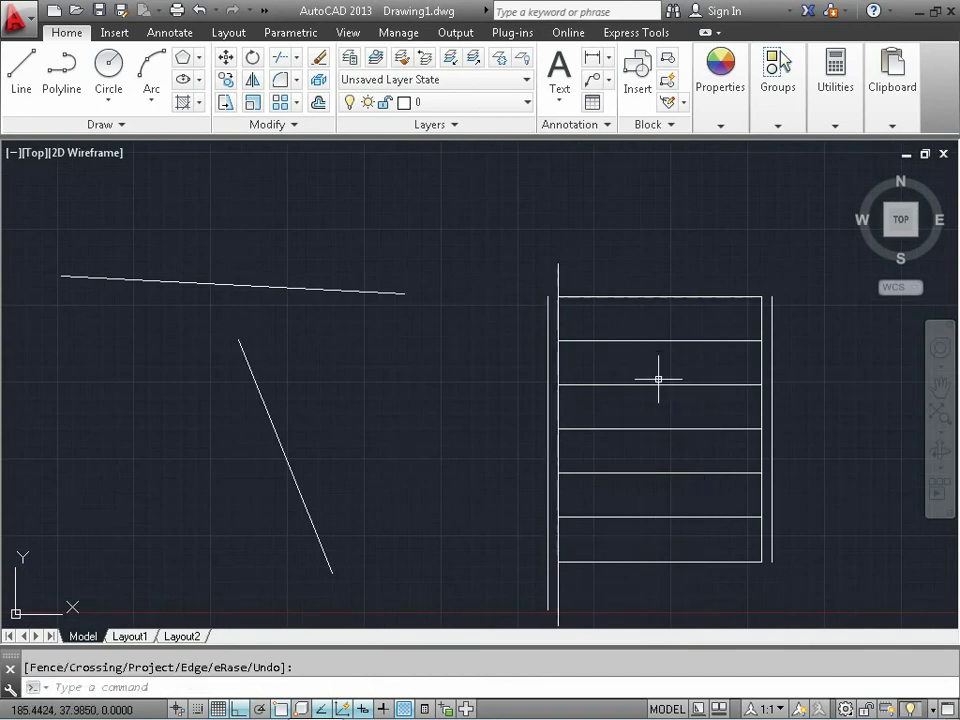
pyautogui.scroll(-2, 665, 431)
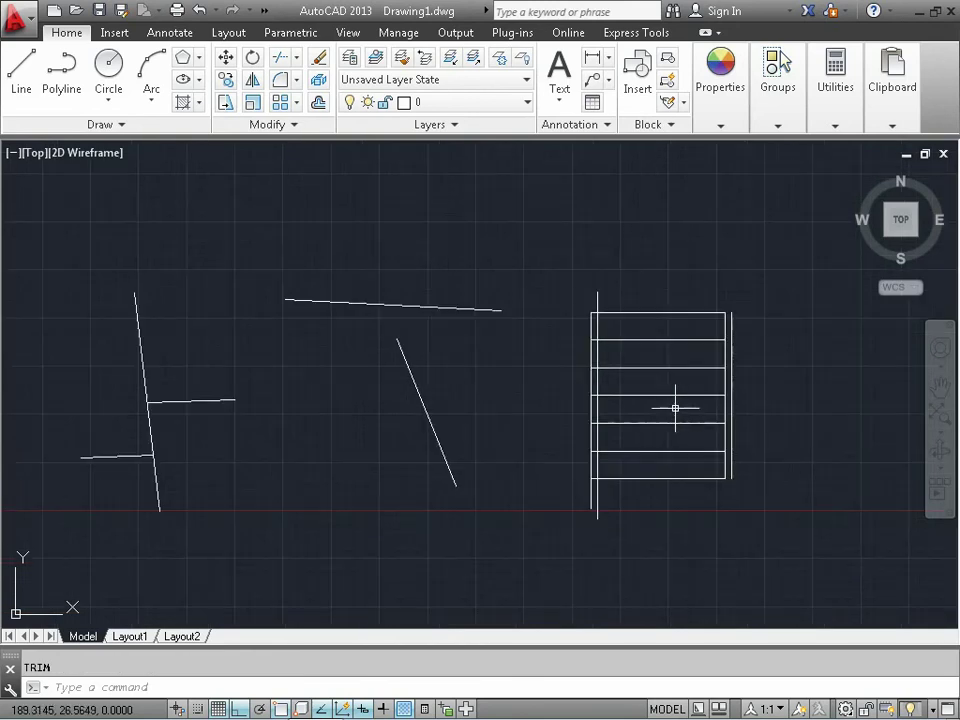
# Start a trim with the ladder's left vertical line chosen as cutting edge.
pyautogui.scroll(-2, 675, 408)
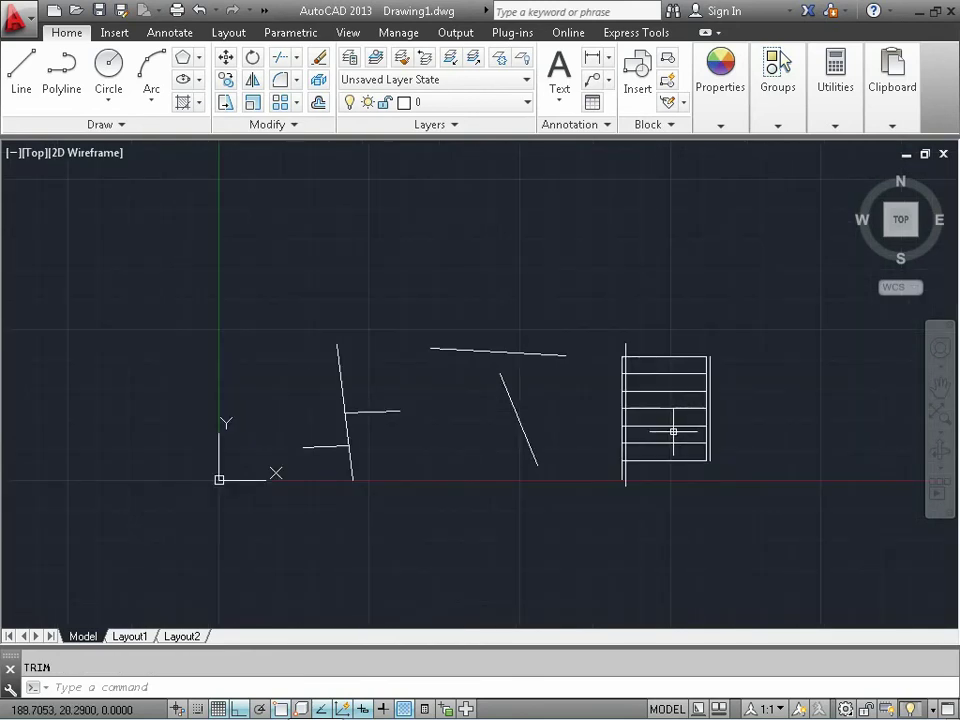
pyautogui.write('TR')
pyautogui.press('Return')
pyautogui.click(639, 326)
pyautogui.click(613, 343)
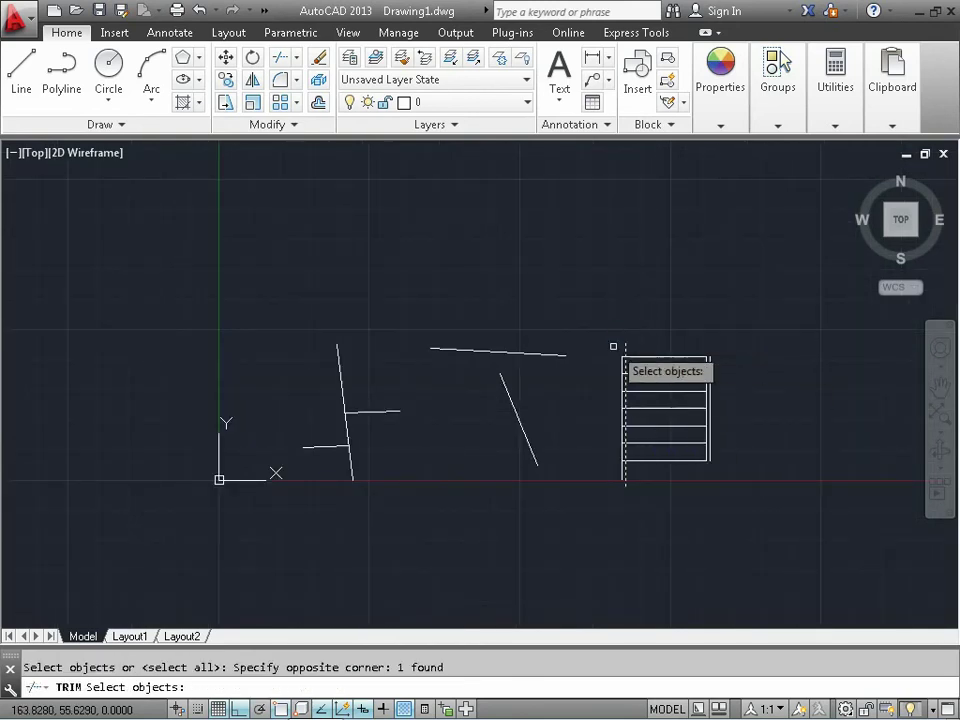
pyautogui.press('Return')
pyautogui.press('Return')
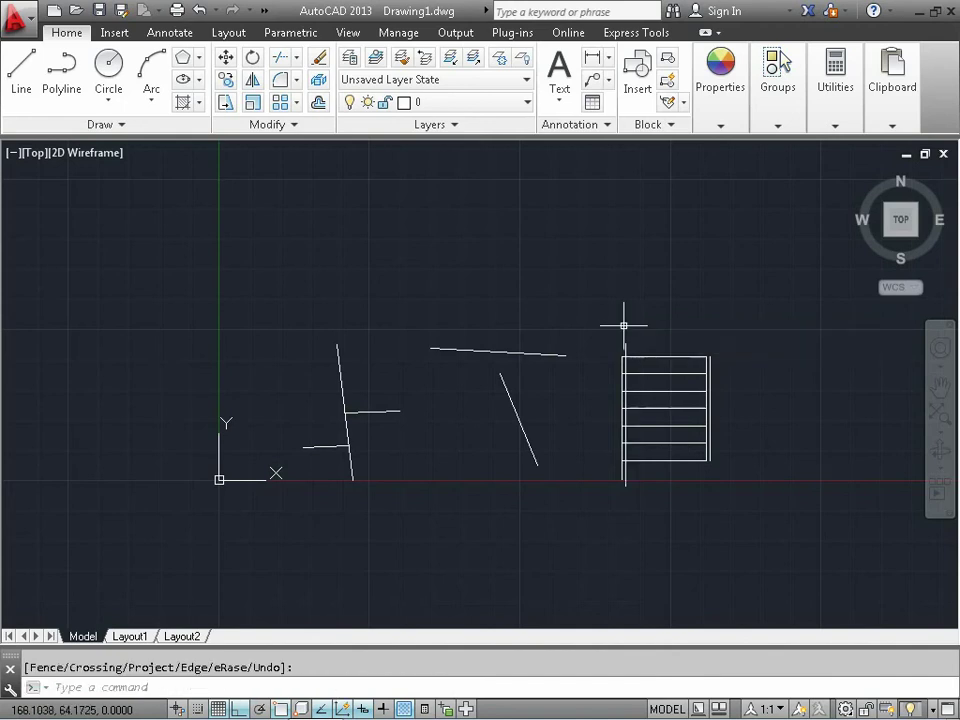
pyautogui.press('Return')
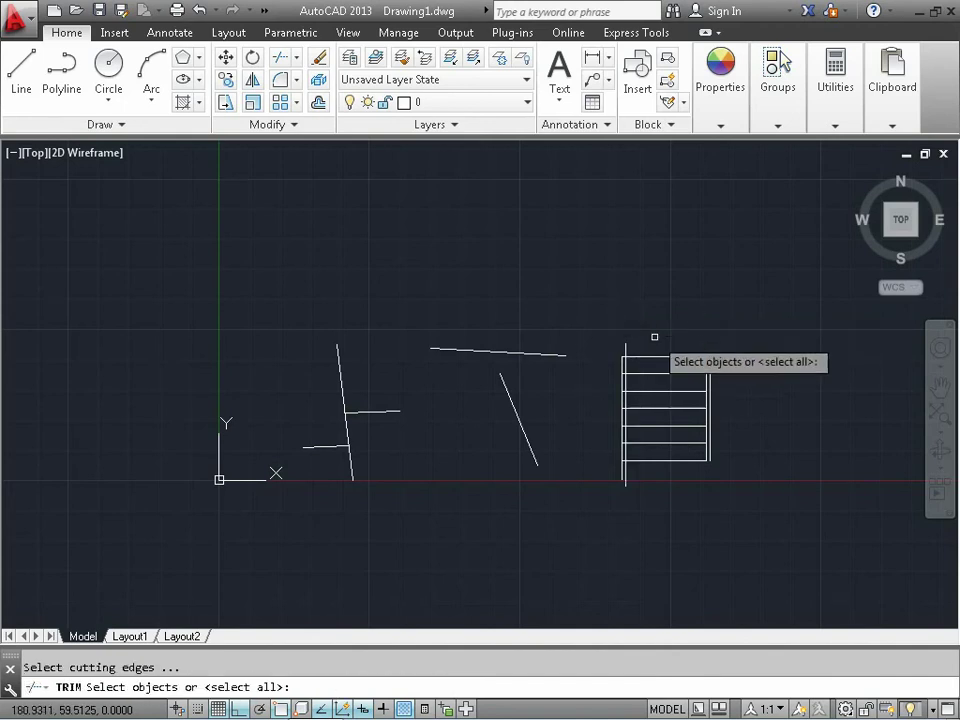
pyautogui.click(654, 335)
pyautogui.click(607, 360)
pyautogui.press('Return')
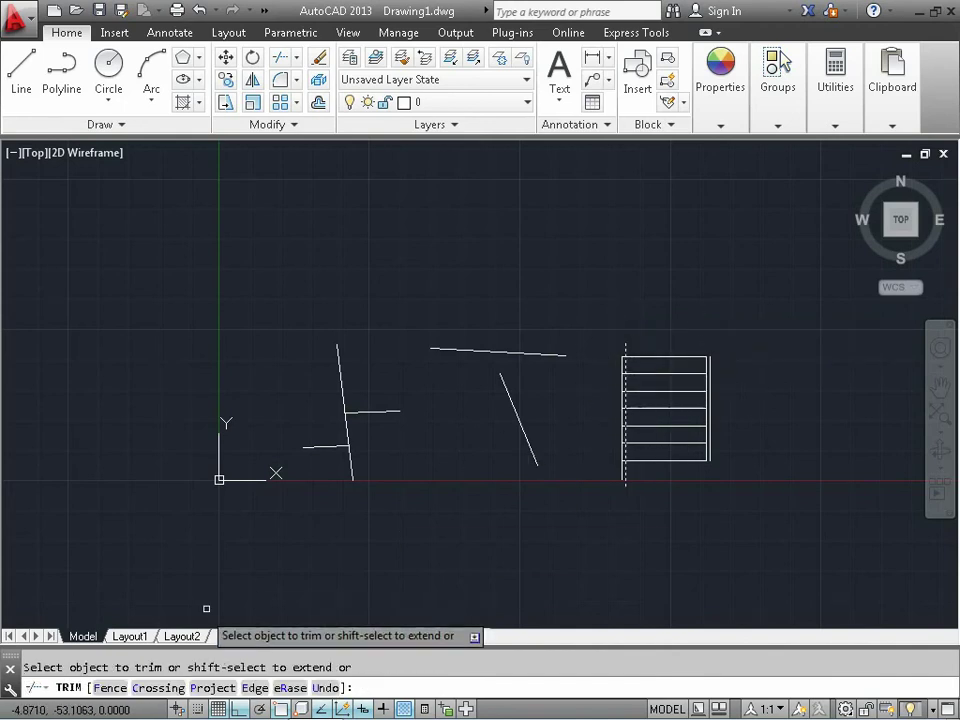
# Fence through the rung ends to trim them past the left vertical line.
pyautogui.click(125, 687)
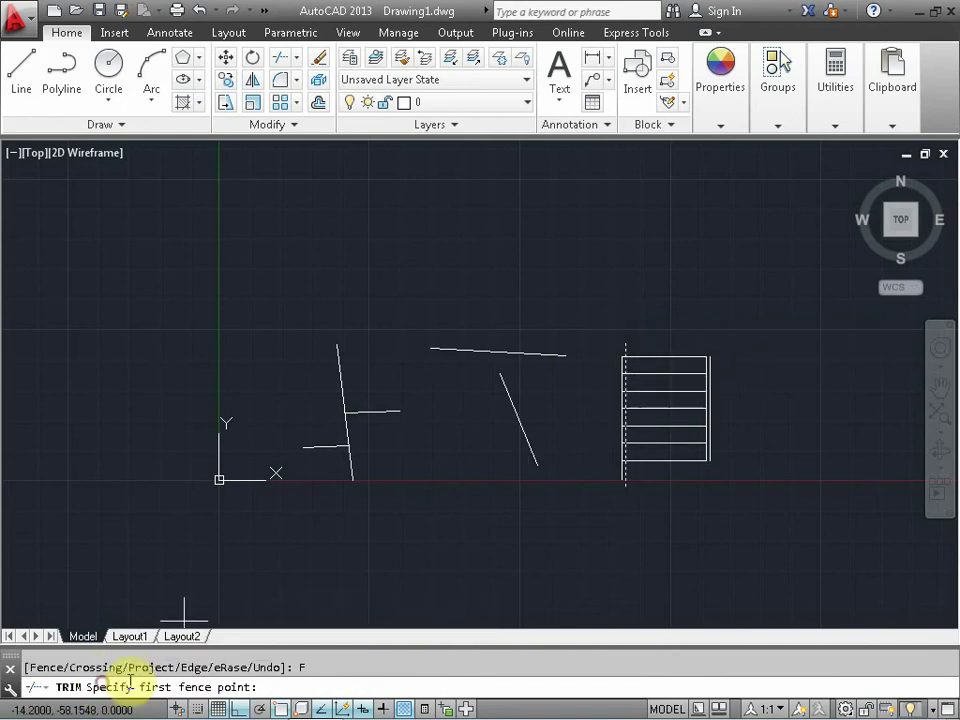
pyautogui.click(624, 329)
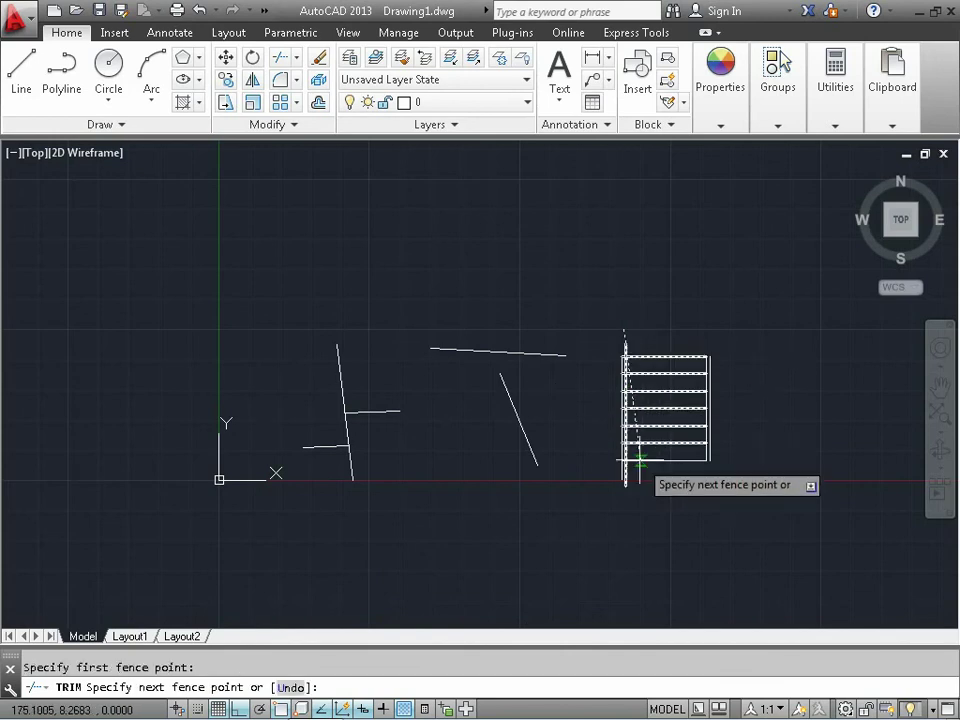
pyautogui.click(628, 520)
pyautogui.press('Return')
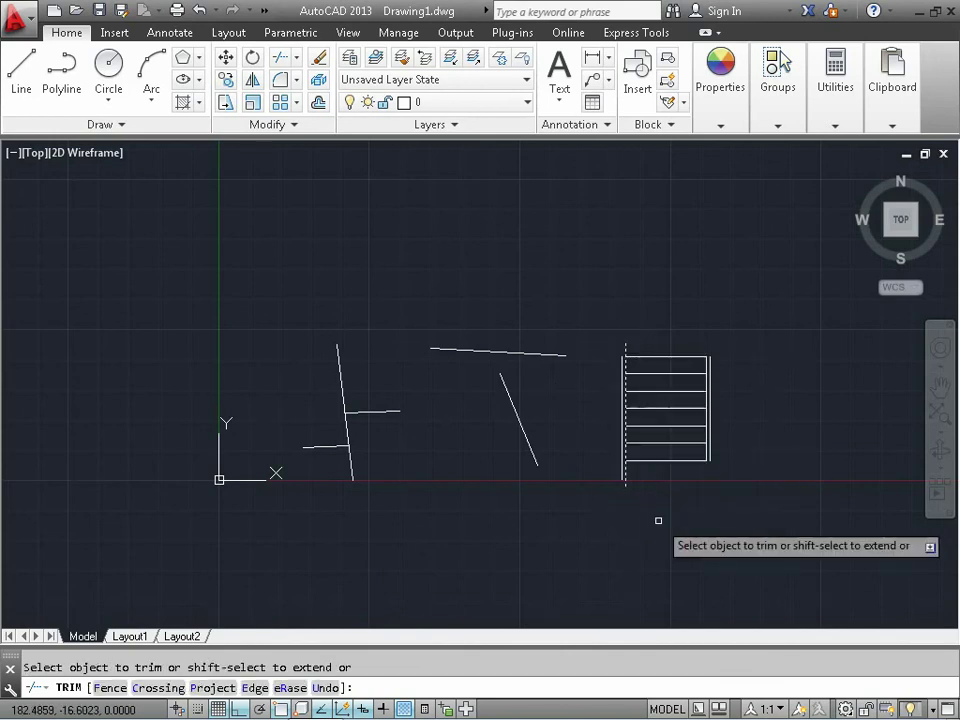
pyautogui.press('Escape')
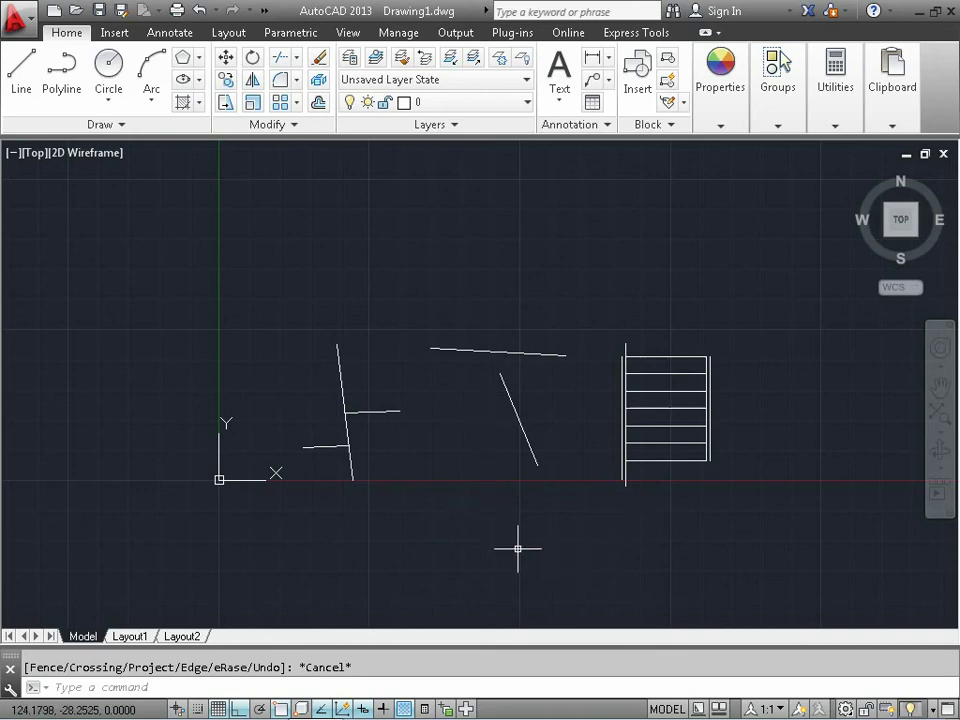
pyautogui.click(278, 60)
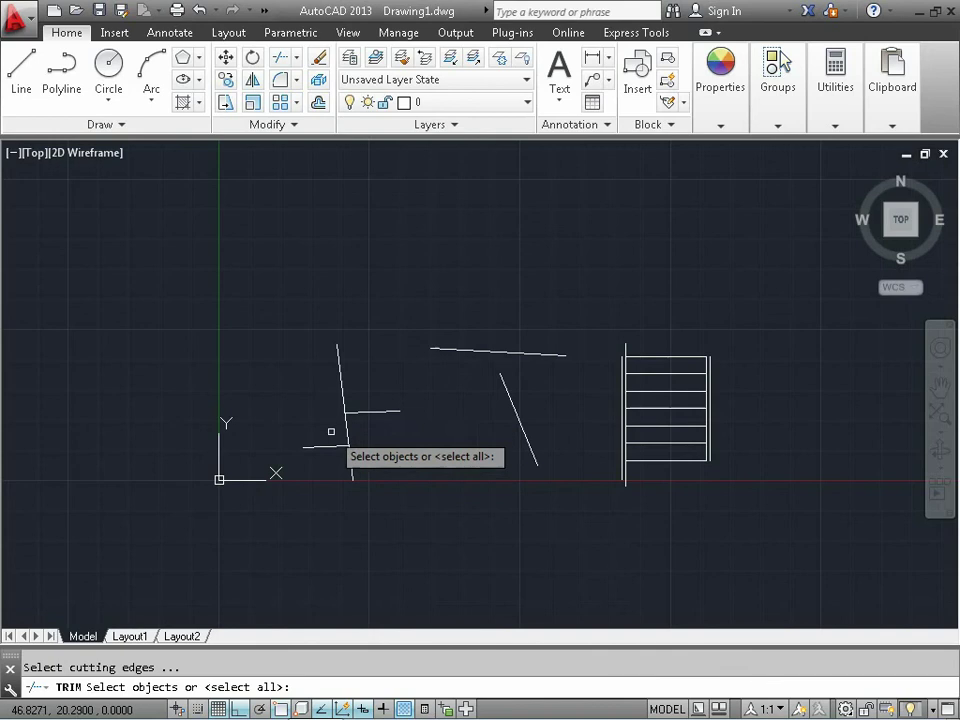
pyautogui.click(550, 398)
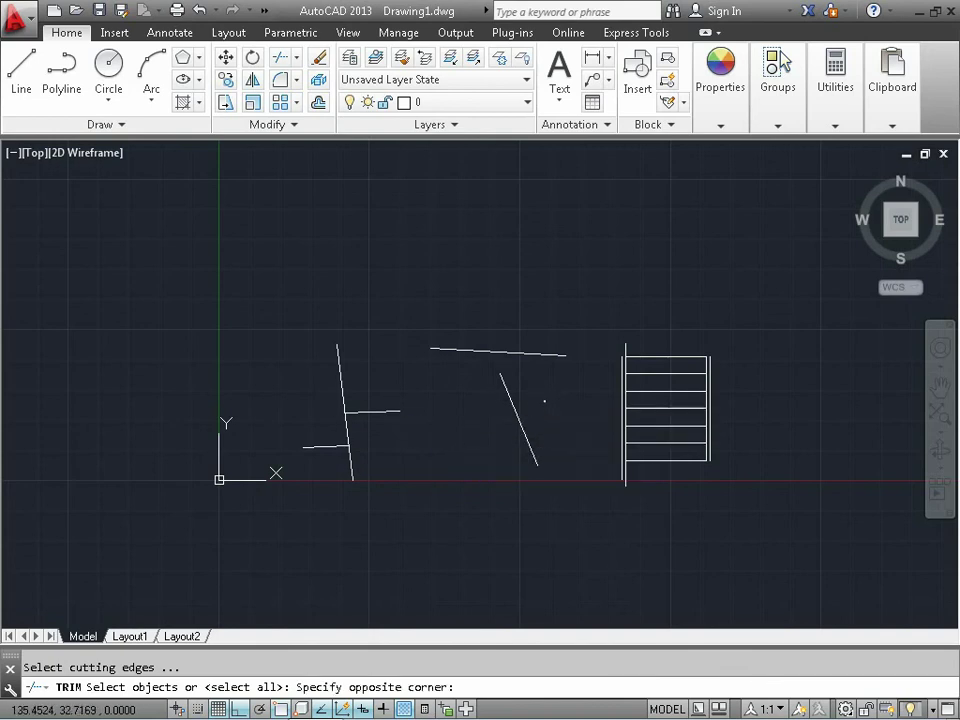
pyautogui.click(475, 386)
pyautogui.press('Return')
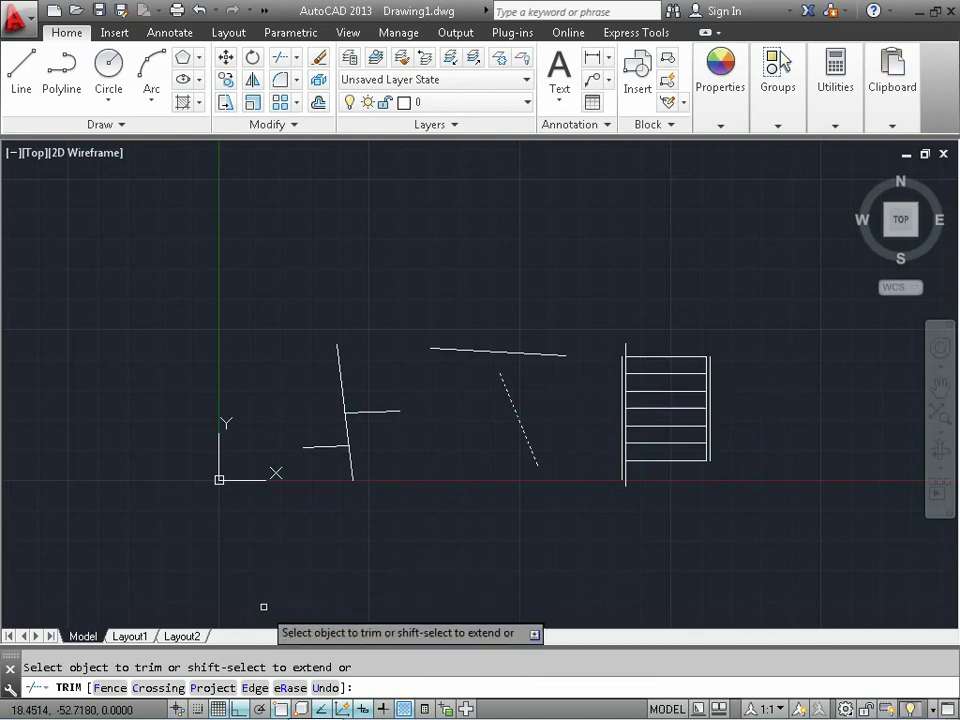
pyautogui.click(255, 687)
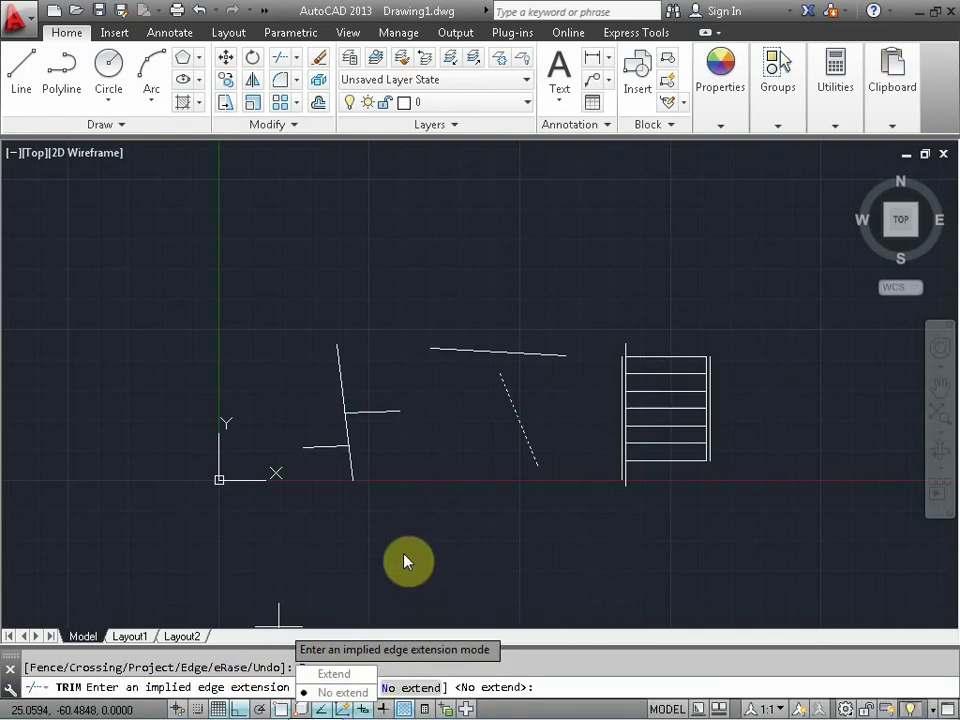
pyautogui.click(336, 675)
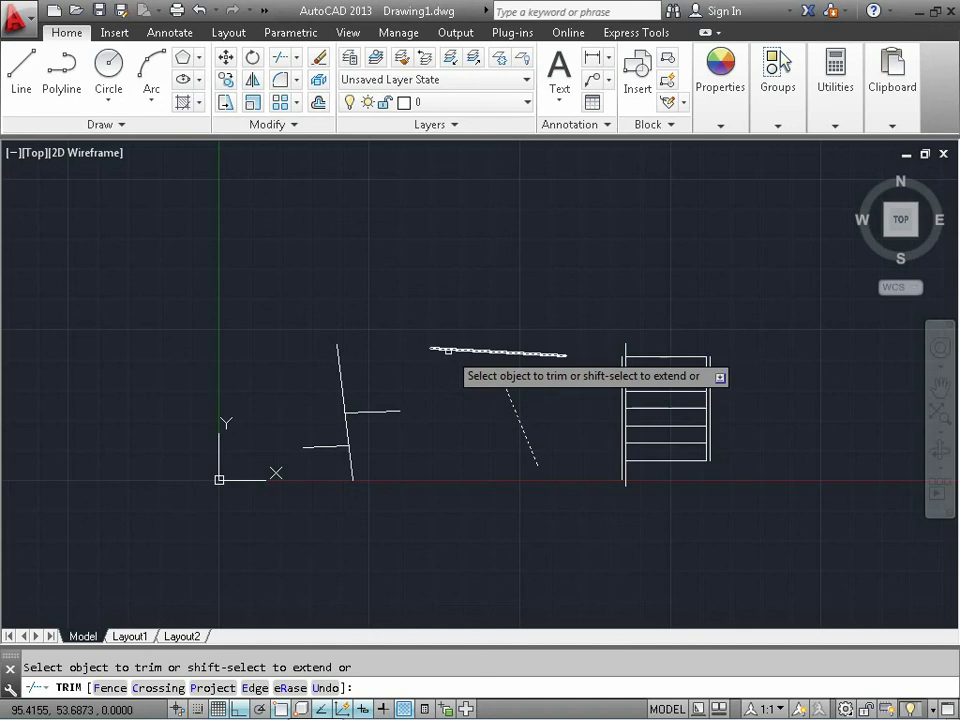
pyautogui.click(449, 351)
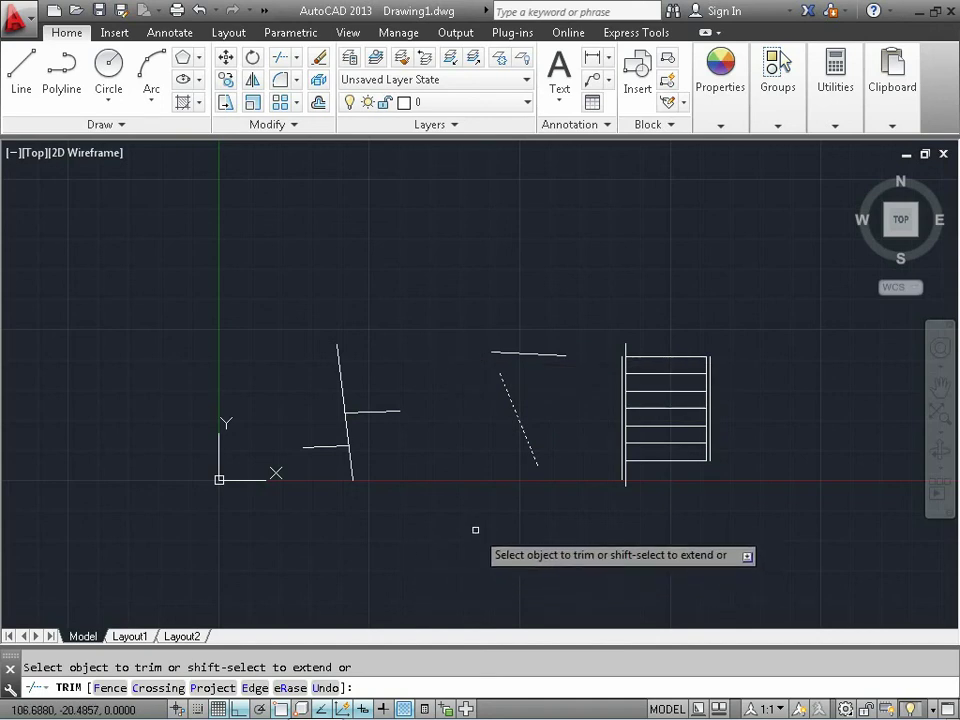
pyautogui.press('Return')
pyautogui.press('Escape')
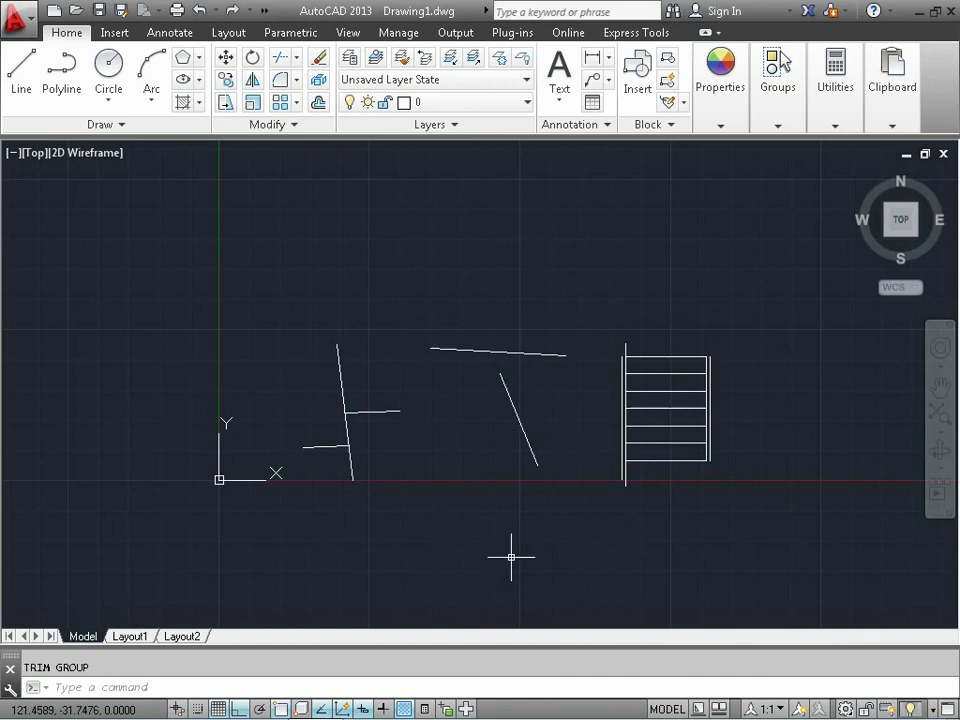
# Start TR with the slanted line selected as the cutting edge.
pyautogui.write('tr')
pyautogui.press('Return')
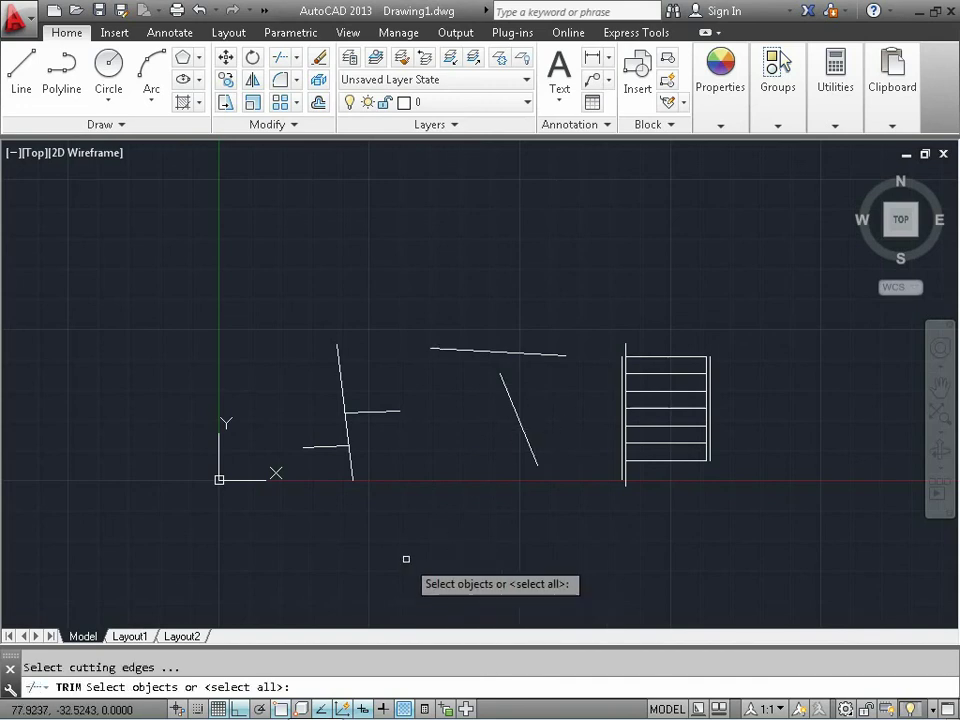
pyautogui.click(557, 418)
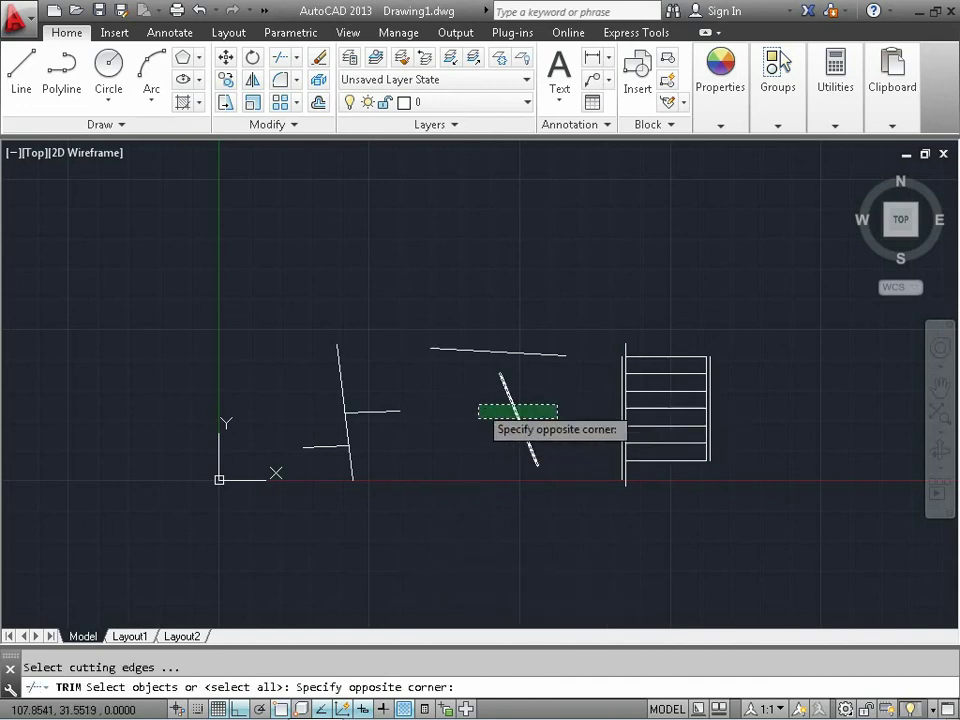
pyautogui.click(476, 403)
pyautogui.press('Return')
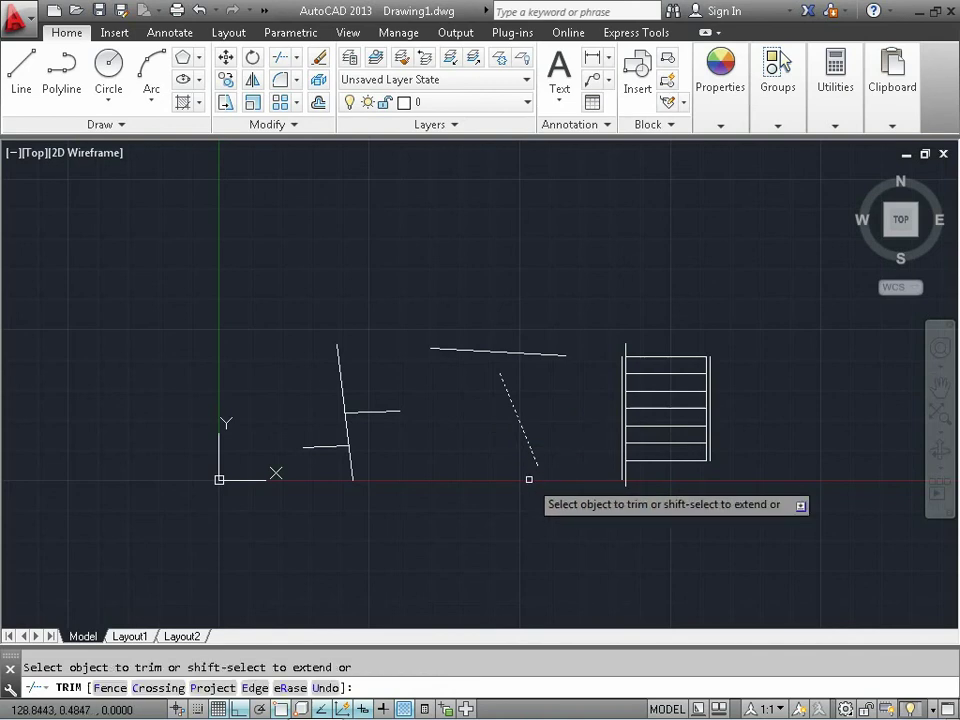
# Set Edge to Extend, trim the top line's right part, then reset Edge to No extend.
pyautogui.click(255, 688)
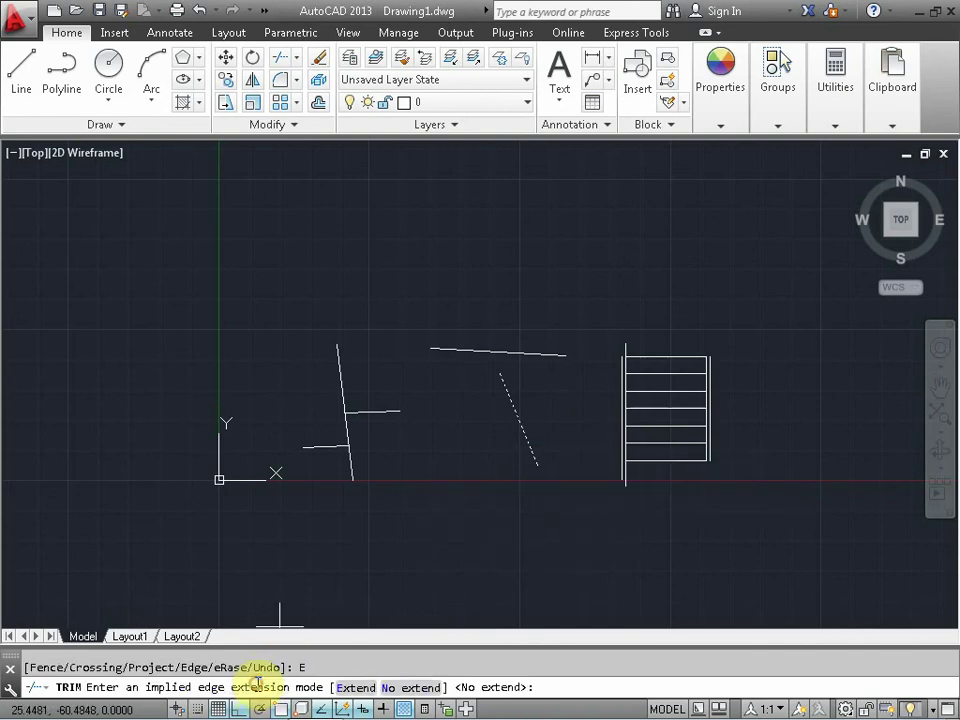
pyautogui.click(356, 688)
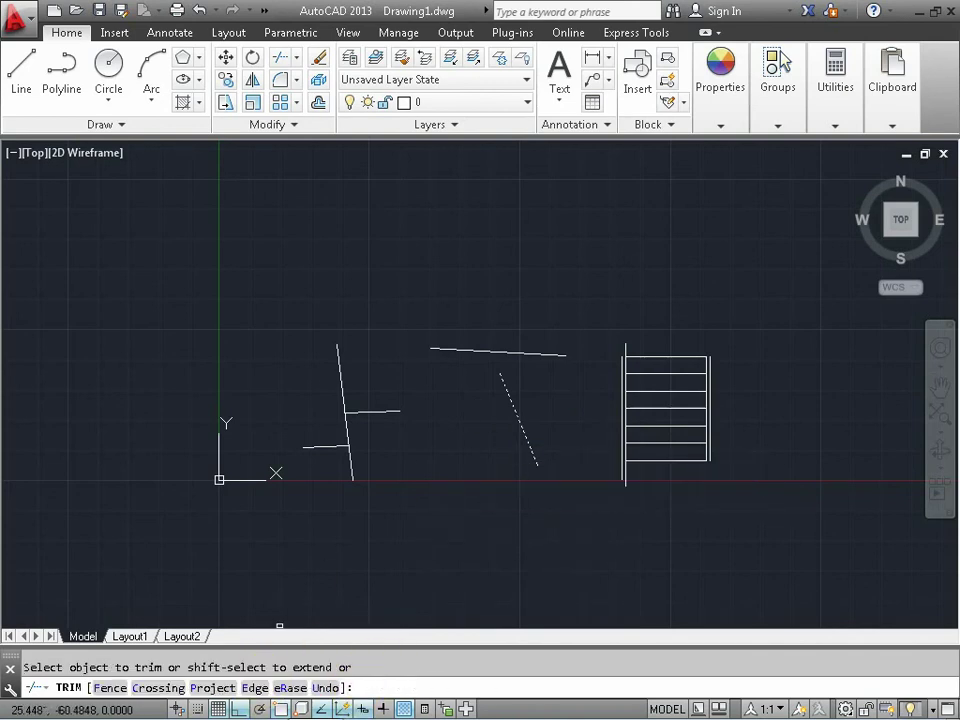
pyautogui.click(548, 353)
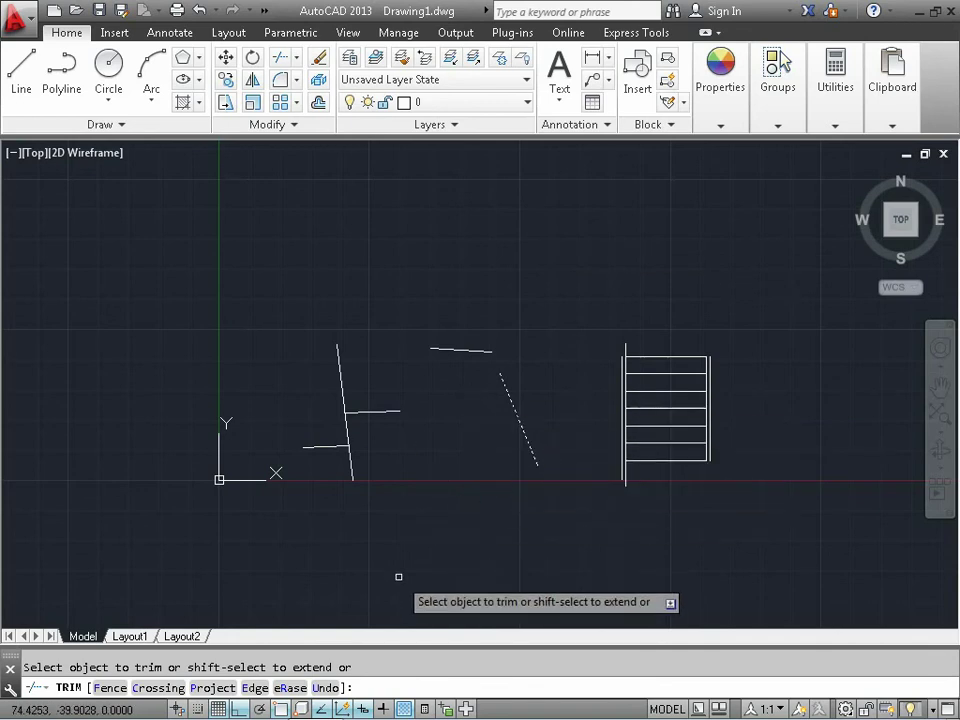
pyautogui.click(253, 690)
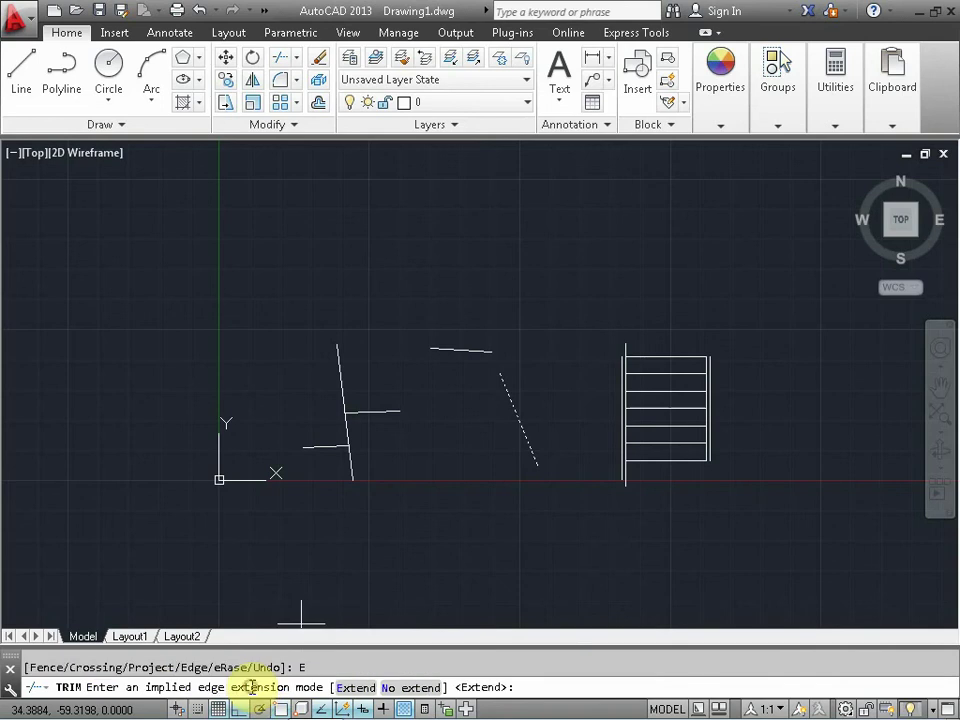
pyautogui.click(392, 688)
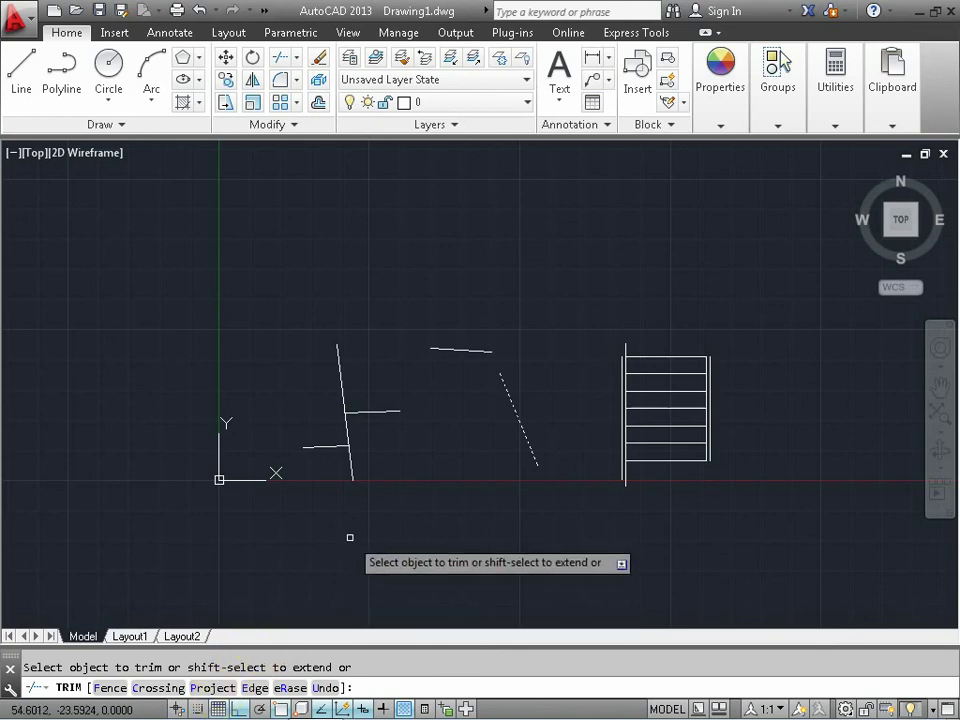
pyautogui.press('Return')
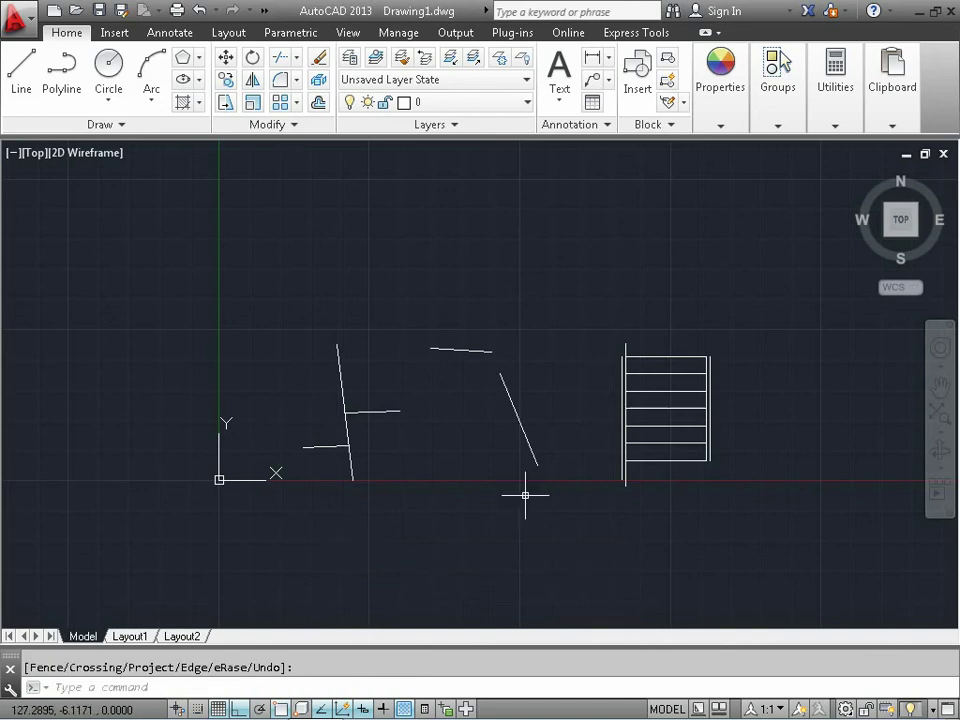
# Pan the drawing down to free space above and start the CIRCLE command with C.
pyautogui.moveTo(489, 523); pyautogui.dragTo(504, 482, button='middle')
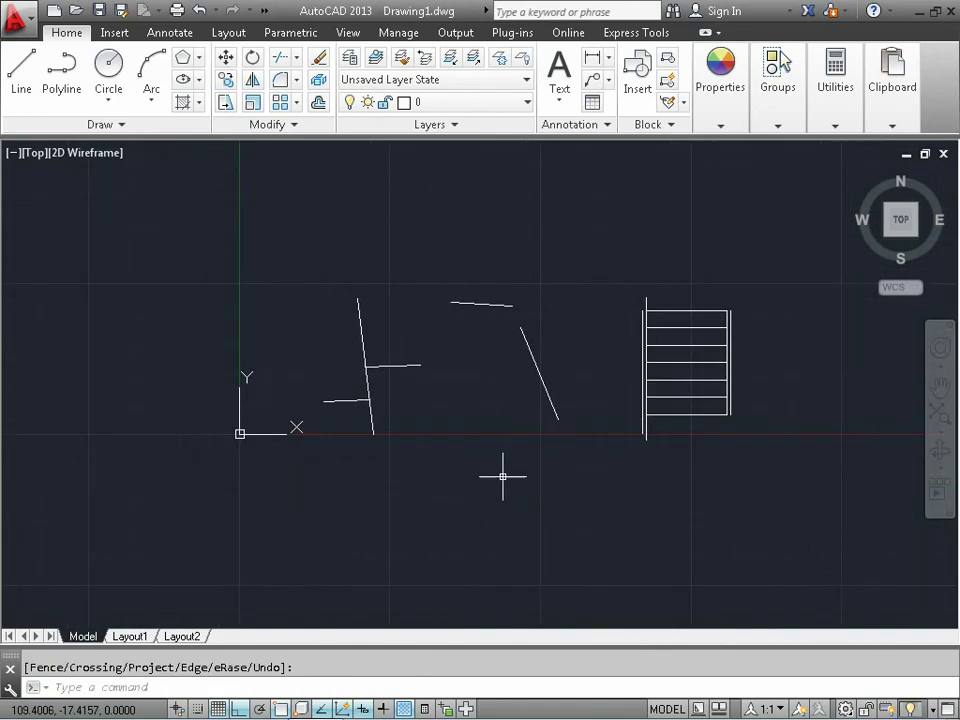
pyautogui.moveTo(524, 318)
pyautogui.mouseDown(button='middle')
pyautogui.moveTo(538, 572)
pyautogui.moveTo(568, 411)
pyautogui.moveTo(551, 439)
pyautogui.mouseUp(button='middle')
pyautogui.press('Escape')
pyautogui.write('c')
pyautogui.press('Return')
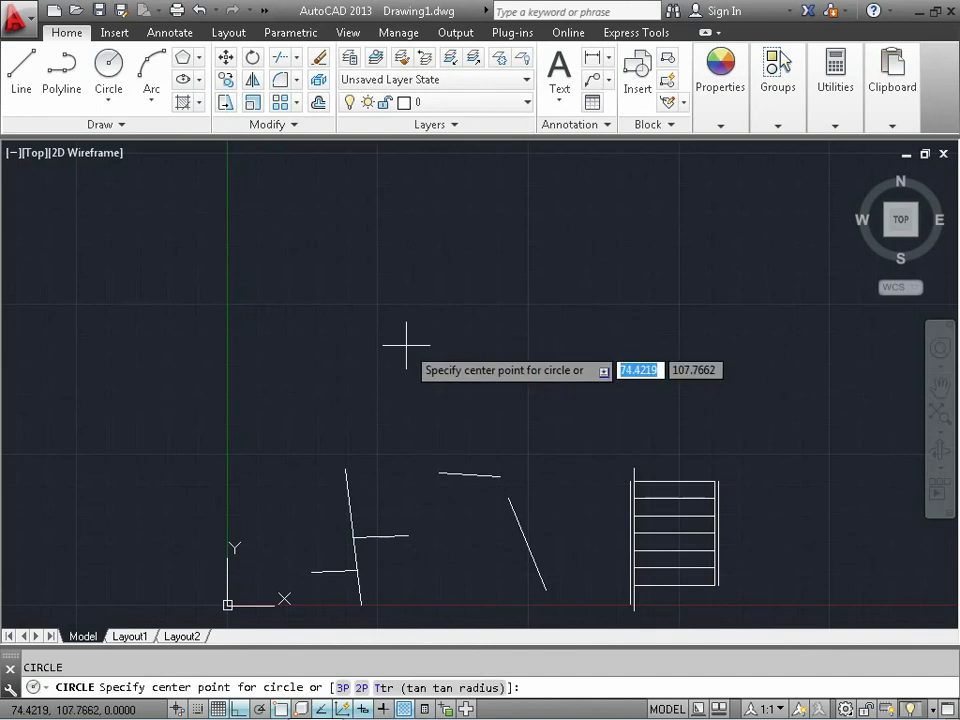